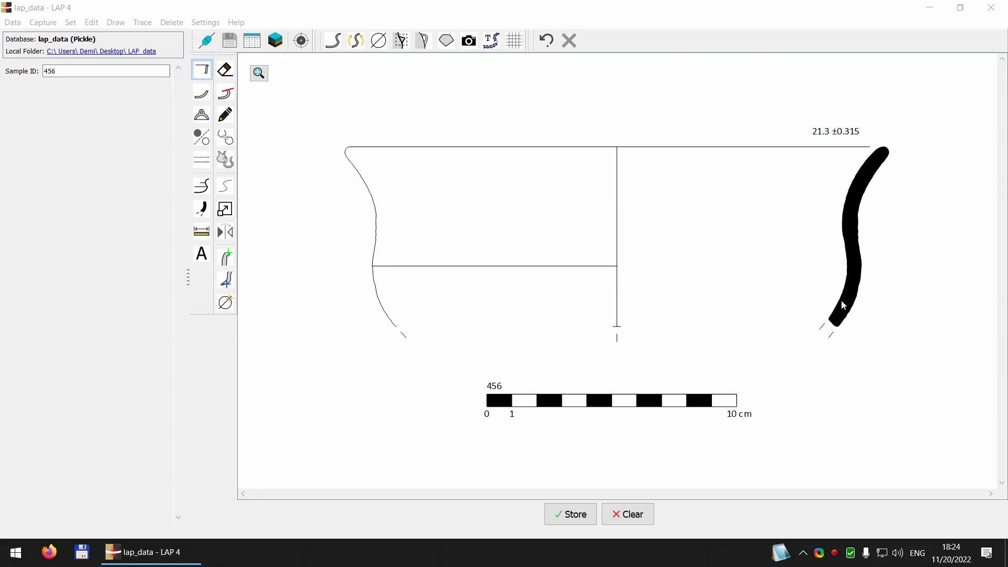
Step: Capture the laser outline of the sherd with its handle as a detail and add it to the drawing
{"action": "left_click", "coordinate": [447, 42]}
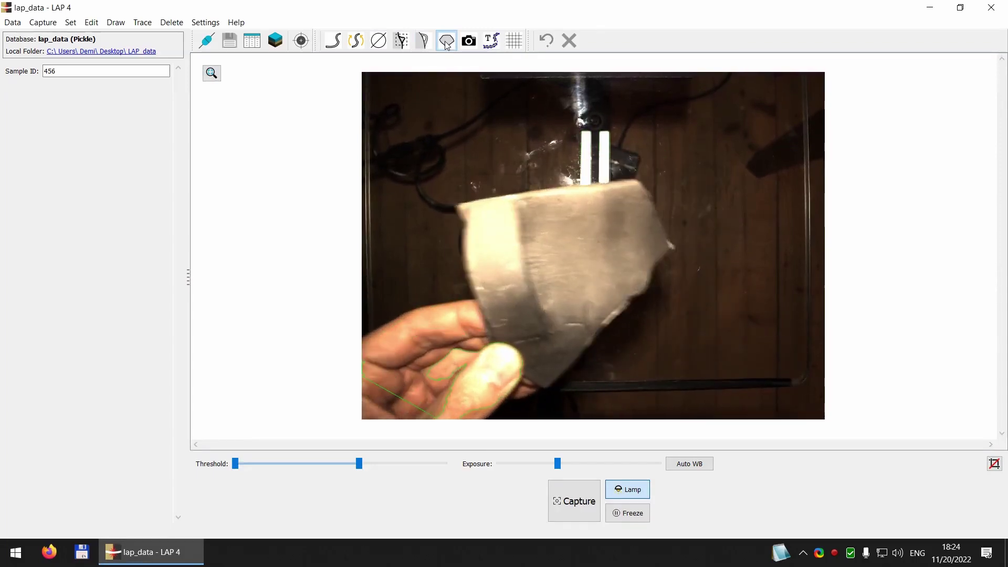
{"action": "left_click", "coordinate": [446, 43]}
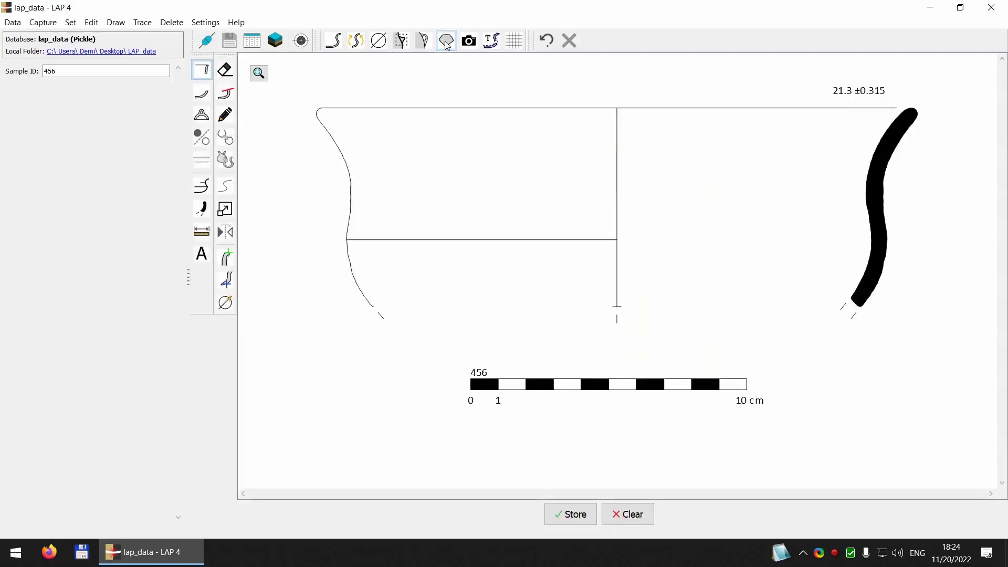
{"action": "left_click", "coordinate": [402, 40]}
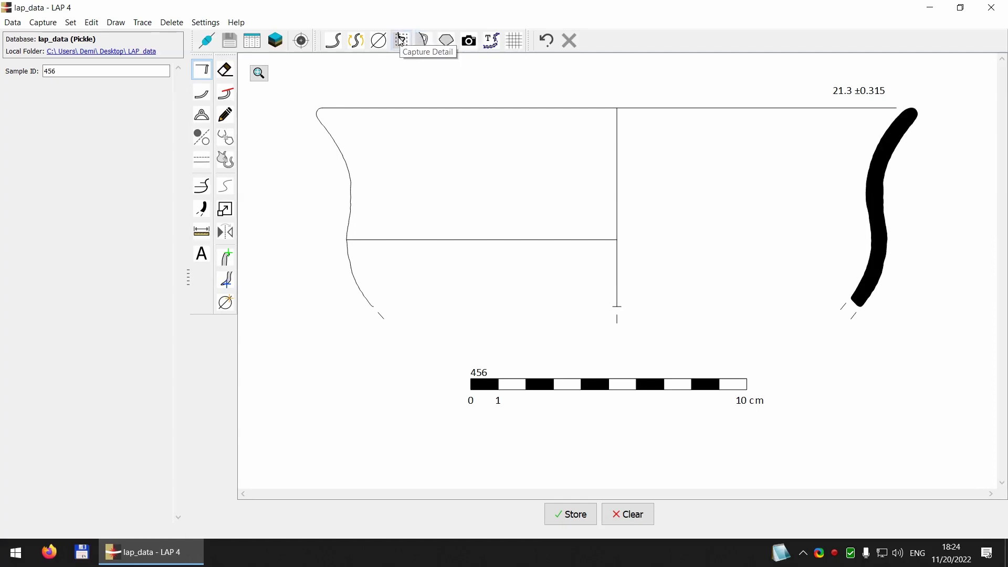
{"action": "left_click", "coordinate": [401, 40]}
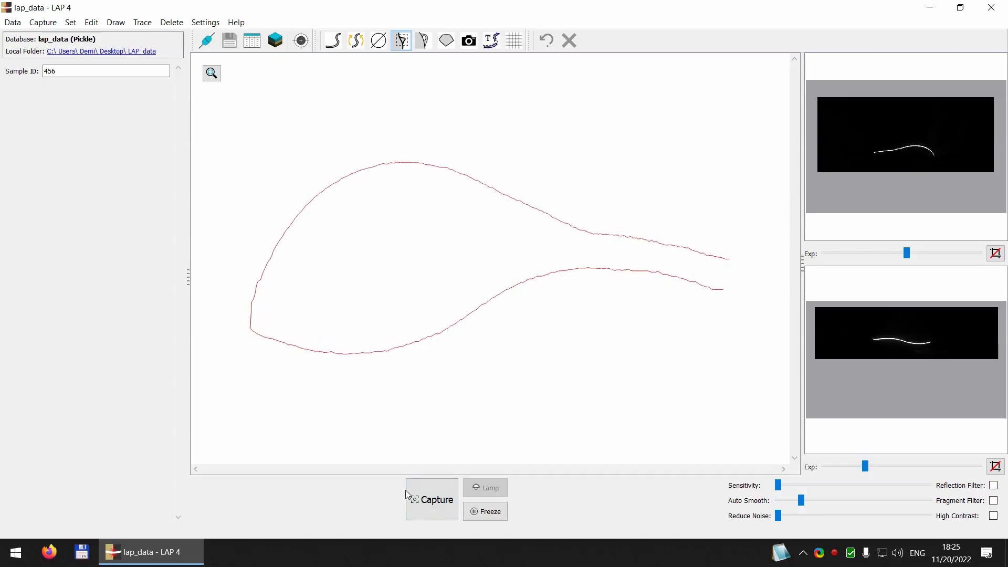
{"action": "left_click", "coordinate": [427, 506]}
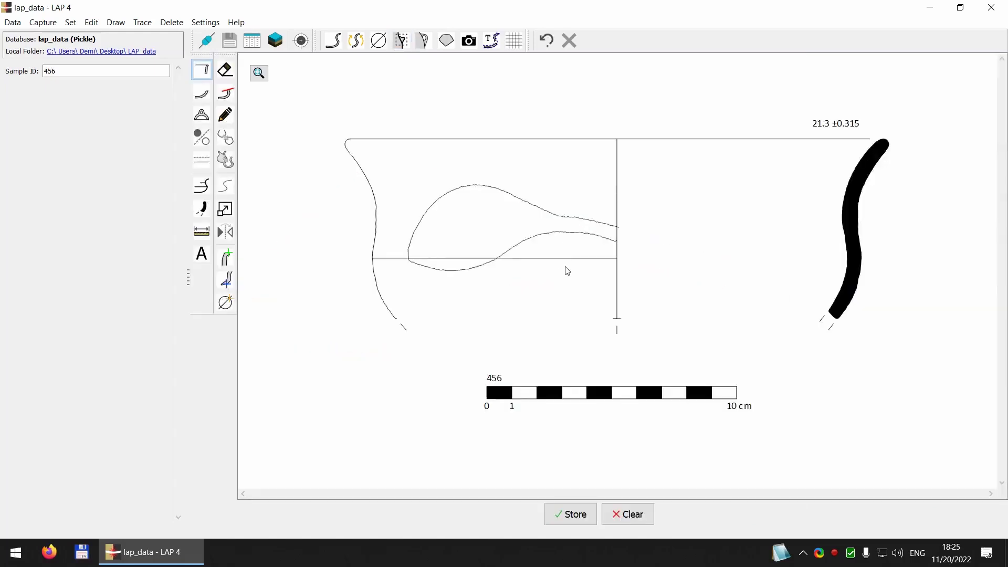
Step: Move the captured detail outline clear of the vessel drawing, beyond the black profile, and rotate it so its narrow end points down-left
{"action": "left_click_drag", "start_coordinate": [531, 208], "coordinate": [870, 360]}
{"action": "left_click_drag", "start_coordinate": [724, 280], "coordinate": [865, 114]}
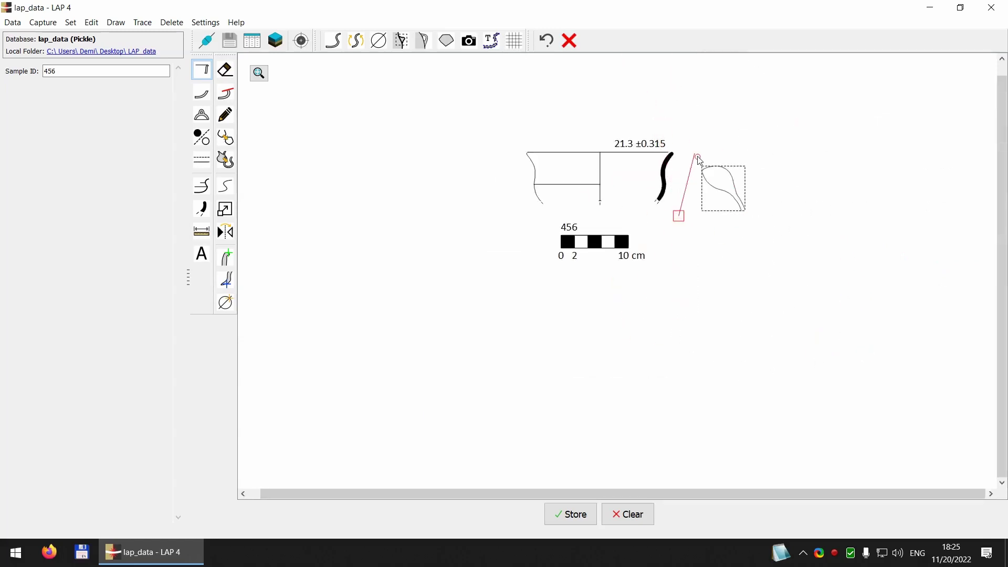
{"action": "scroll", "coordinate": [716, 171], "scroll_direction": "up", "scroll_amount": 5}
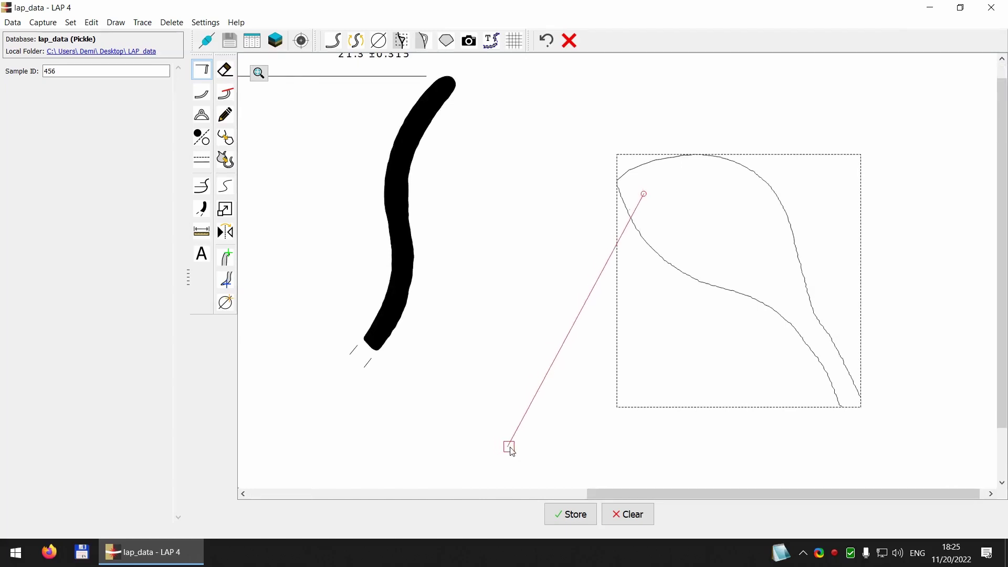
{"action": "left_click", "coordinate": [878, 427]}
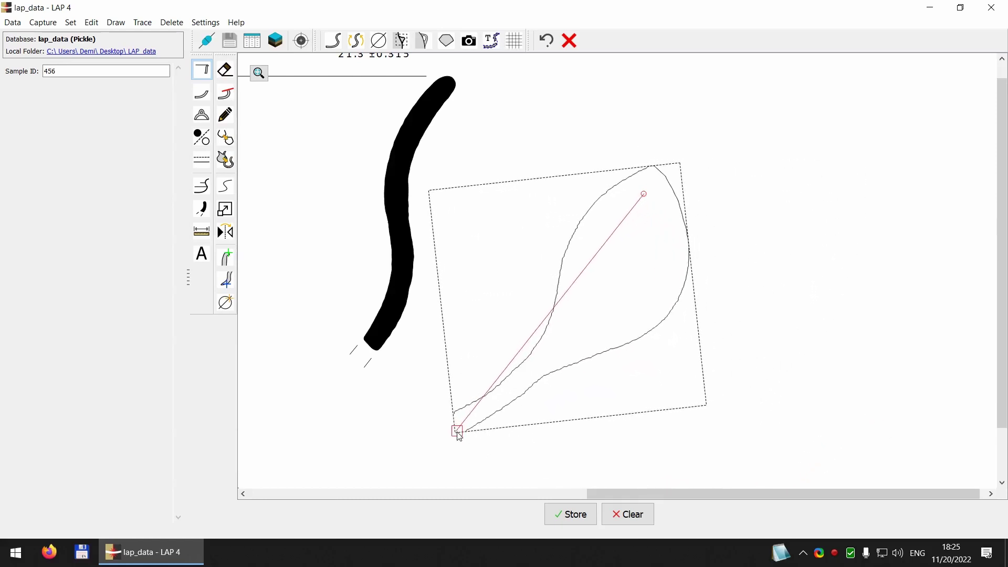
{"action": "left_click", "coordinate": [481, 434]}
Step: Bring the detail outline next to the black rim profile and rotate it to run parallel to the vessel wall
{"action": "left_click_drag", "start_coordinate": [612, 202], "coordinate": [488, 113]}
{"action": "left_click", "coordinate": [362, 357]}
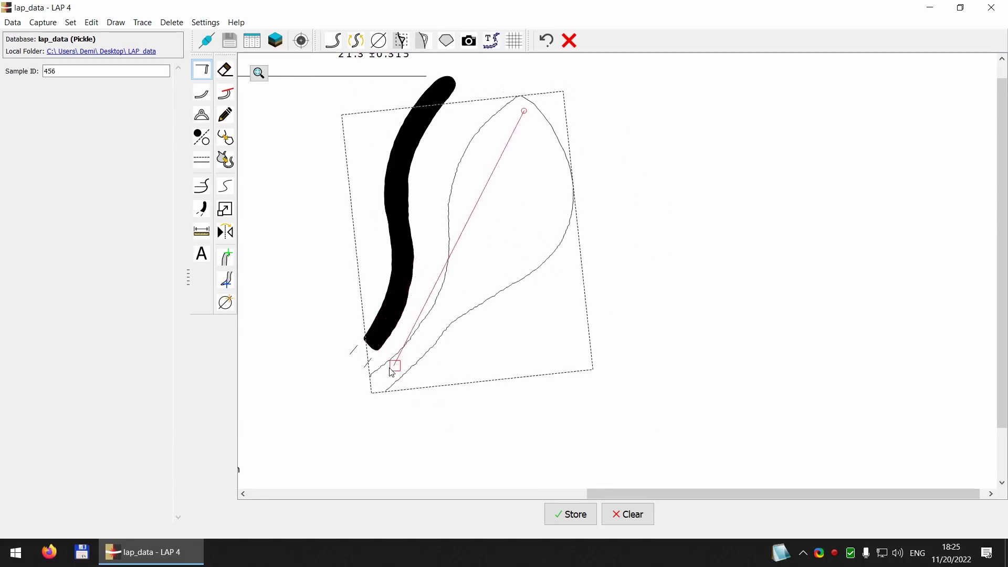
{"action": "left_click", "coordinate": [414, 370]}
{"action": "left_click_drag", "start_coordinate": [475, 171], "coordinate": [469, 142]}
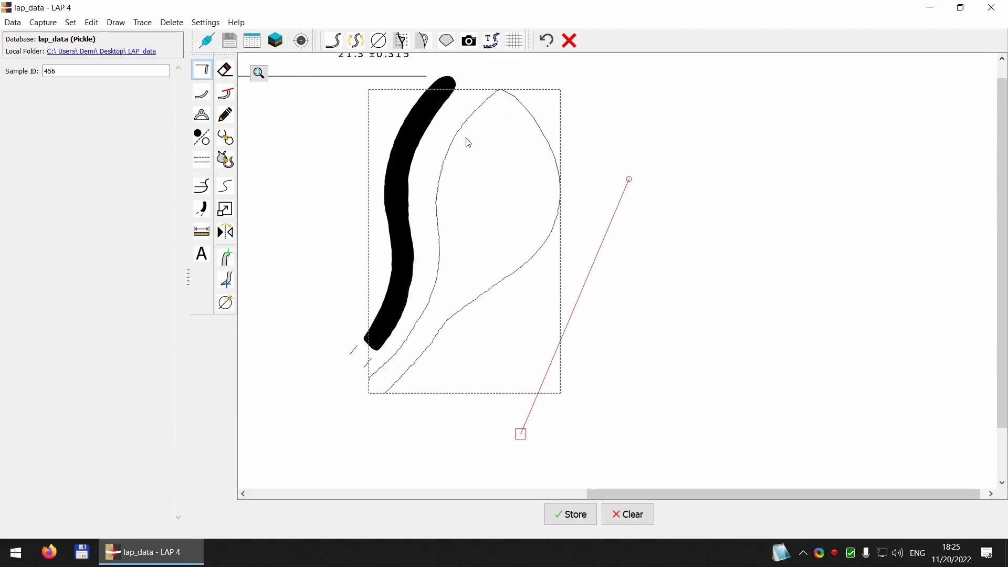
{"action": "scroll", "coordinate": [484, 276], "scroll_direction": "down", "scroll_amount": 1}
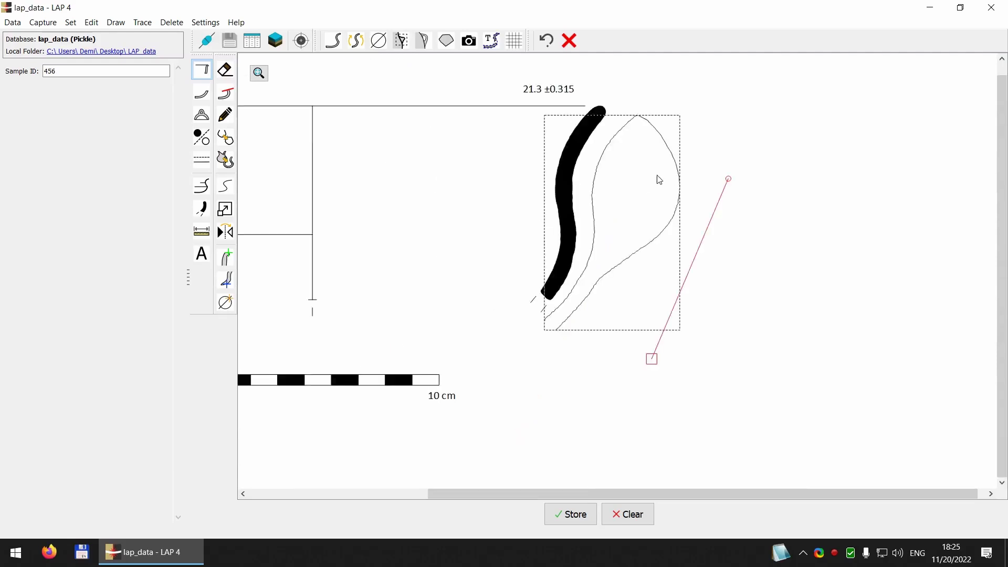
Step: Place the detail outline's tip on the rim, put its rotation pivot there, and rotate it to match the black profile
{"action": "left_click_drag", "start_coordinate": [659, 179], "coordinate": [620, 172]}
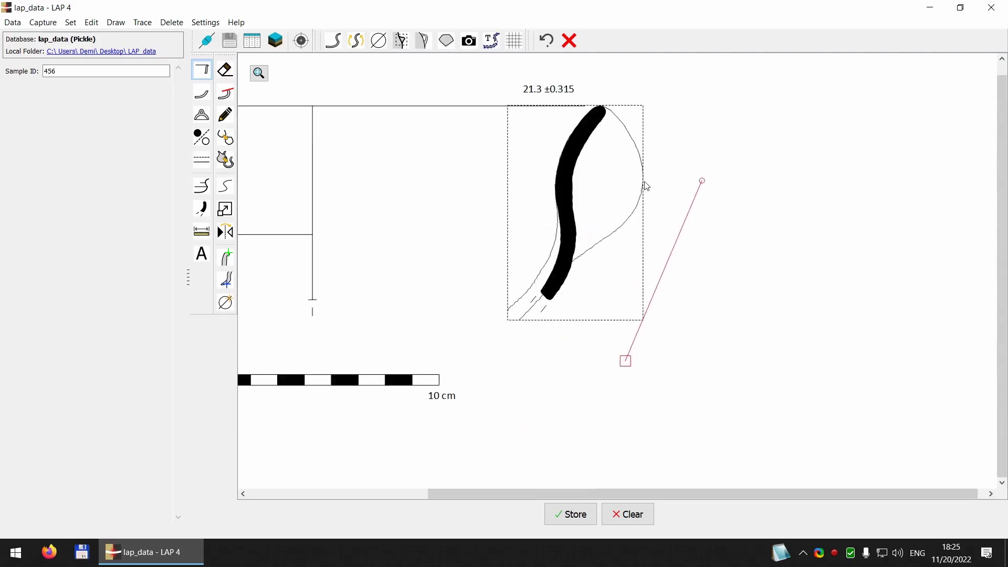
{"action": "left_click_drag", "start_coordinate": [703, 181], "coordinate": [610, 118]}
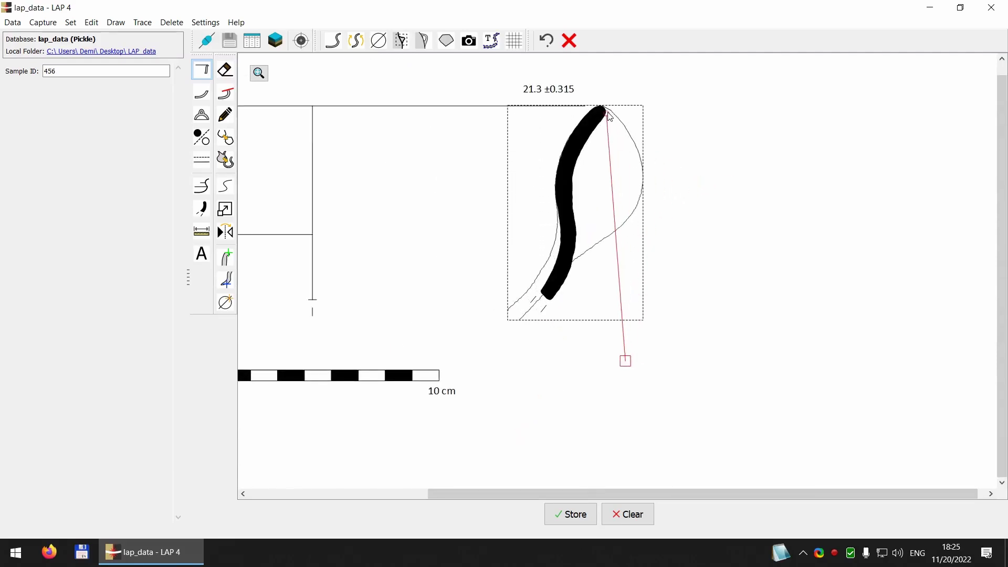
{"action": "left_click_drag", "start_coordinate": [623, 370], "coordinate": [640, 359]}
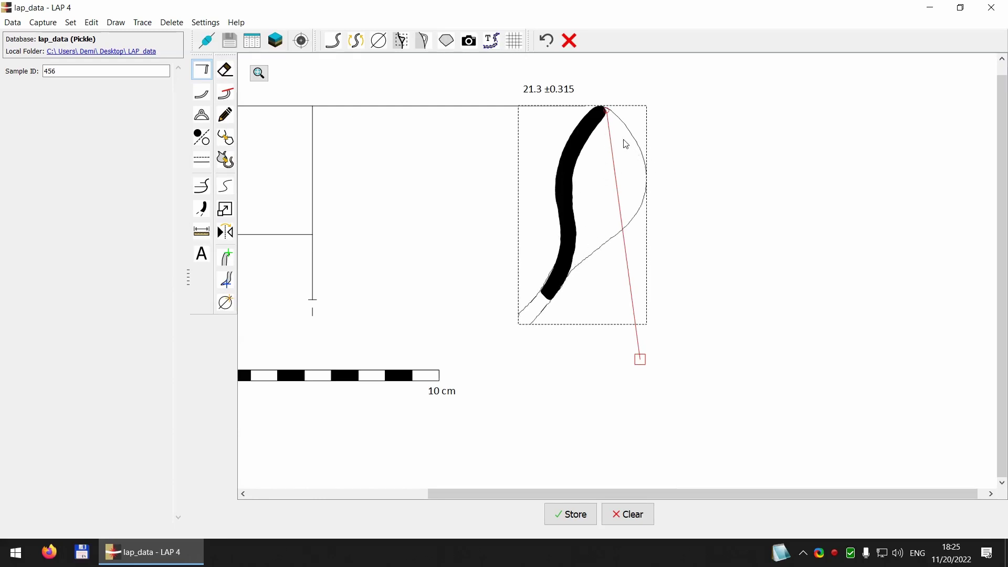
{"action": "left_click", "coordinate": [691, 153]}
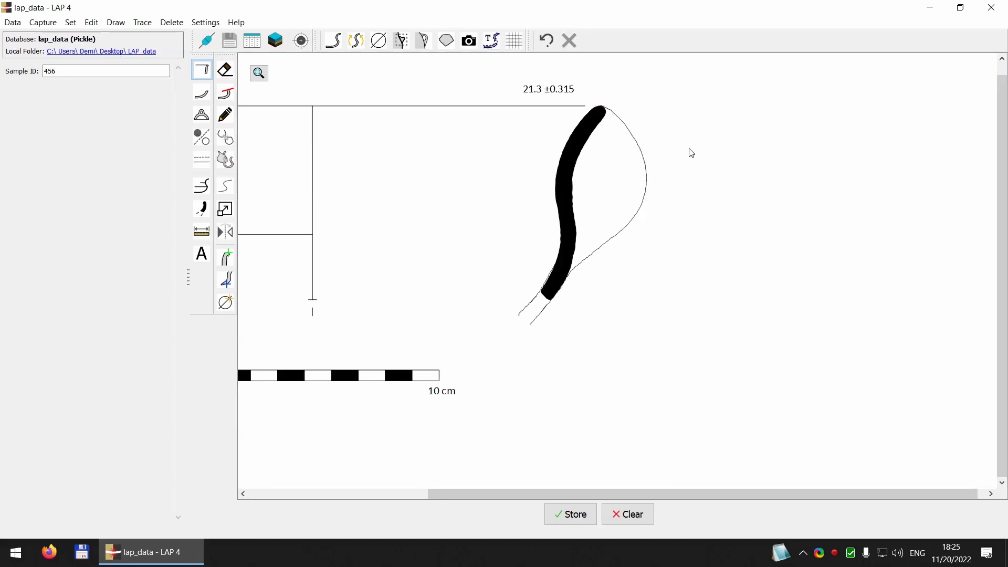
Step: Capture the handle's silhouette from the camera with the lamp off, the exposure raised, and the image cropped around the handle
{"action": "left_click", "coordinate": [425, 42]}
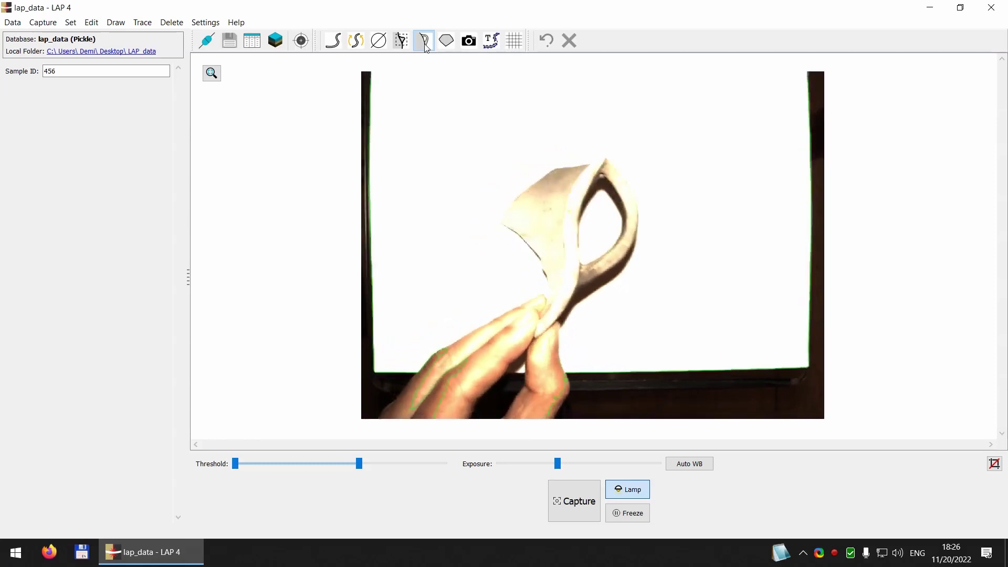
{"action": "left_click", "coordinate": [424, 41]}
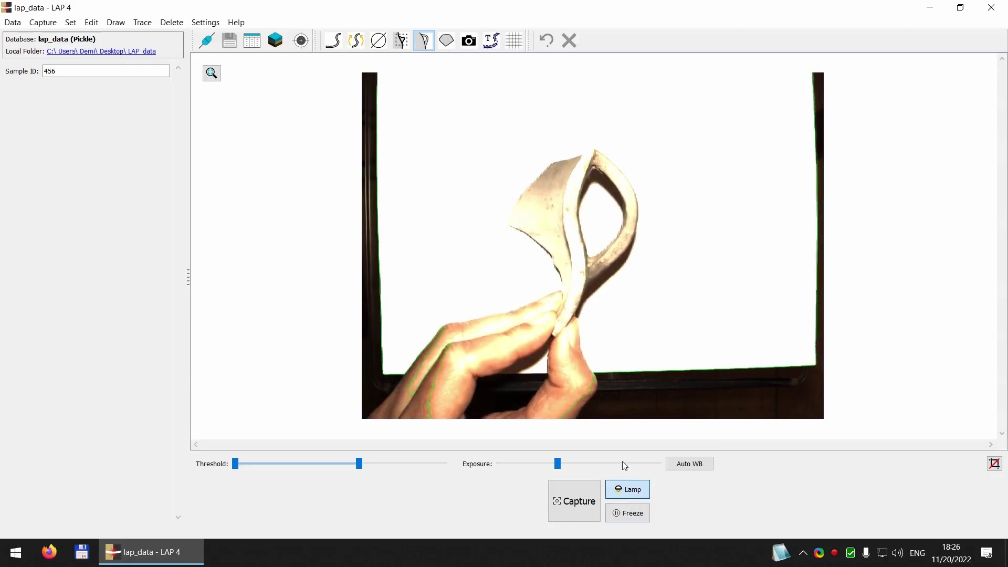
{"action": "left_click", "coordinate": [635, 493]}
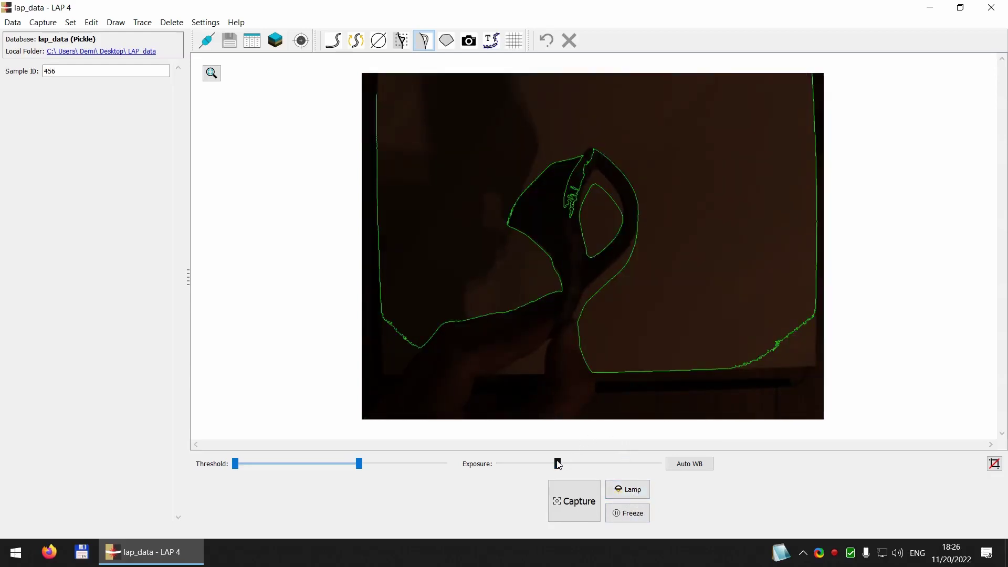
{"action": "left_click_drag", "start_coordinate": [561, 463], "coordinate": [633, 470]}
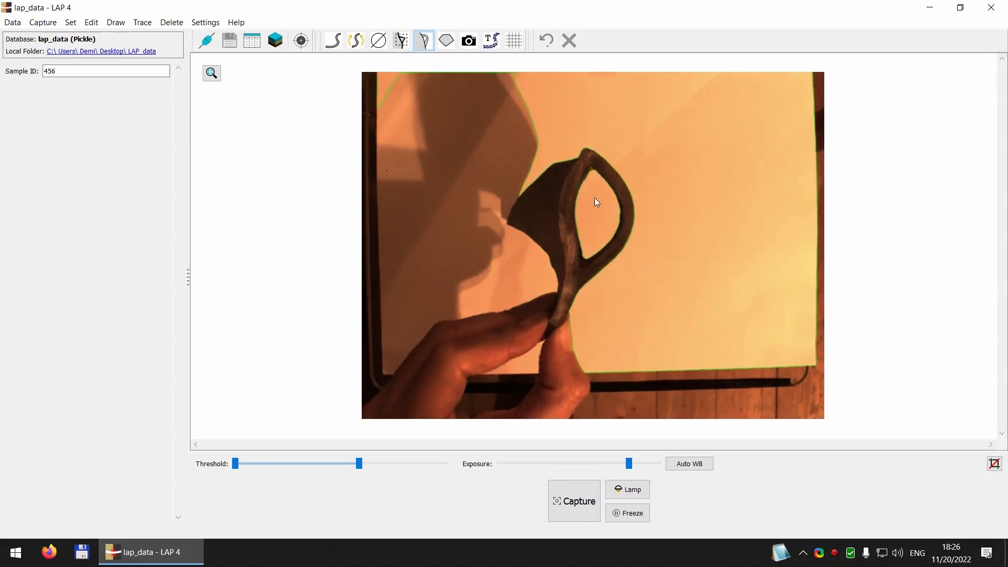
{"action": "left_click_drag", "start_coordinate": [519, 116], "coordinate": [682, 304]}
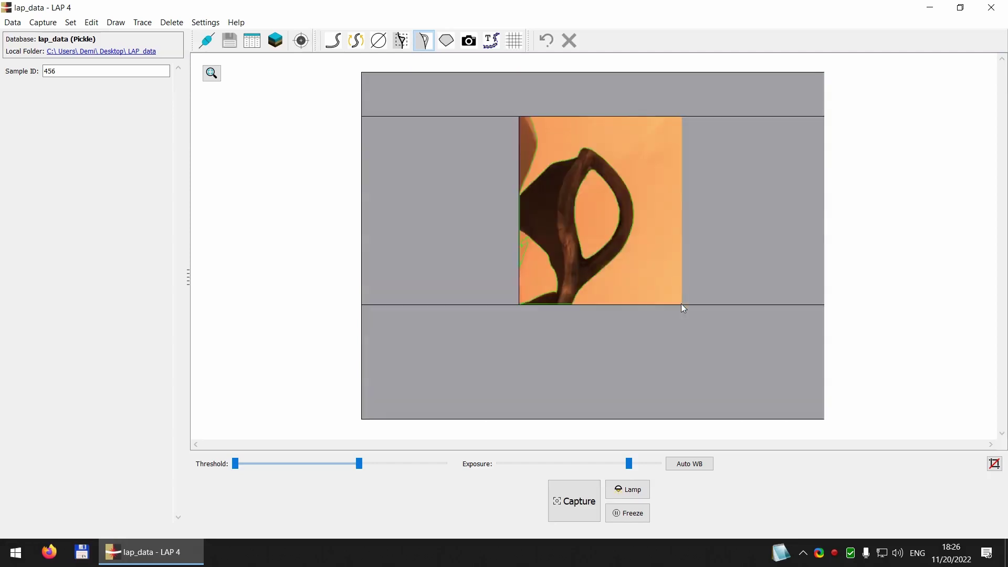
{"action": "left_click", "coordinate": [567, 505]}
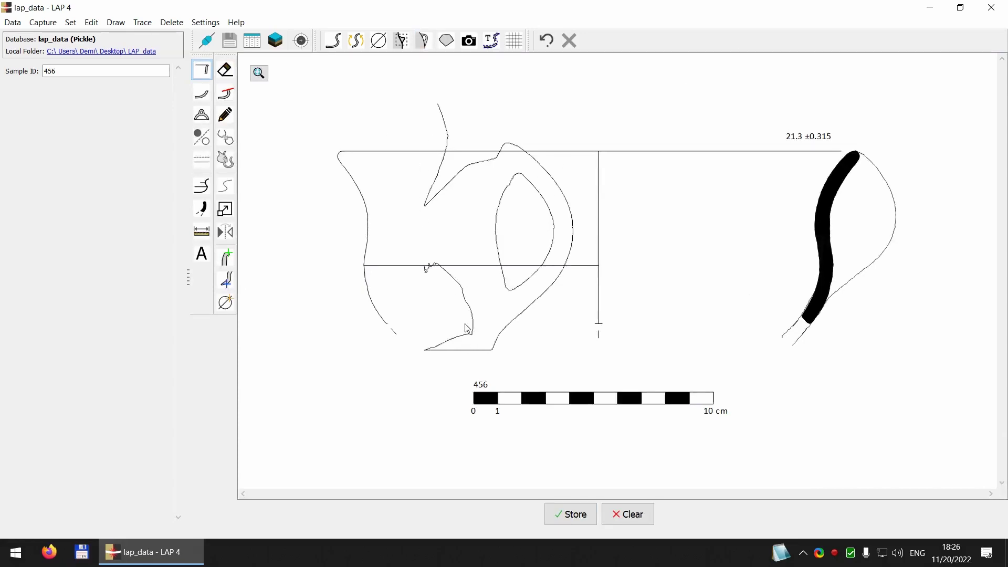
Step: Move the captured silhouette outlines clear of the vessel drawing and erase the excess sherd and hand lines, keeping the handle's contours
{"action": "mouse_move", "coordinate": [584, 124]}
{"action": "left_mouse_down"}
{"action": "mouse_move", "coordinate": [535, 213]}
{"action": "mouse_move", "coordinate": [589, 192]}
{"action": "mouse_move", "coordinate": [996, 205]}
{"action": "left_mouse_up"}
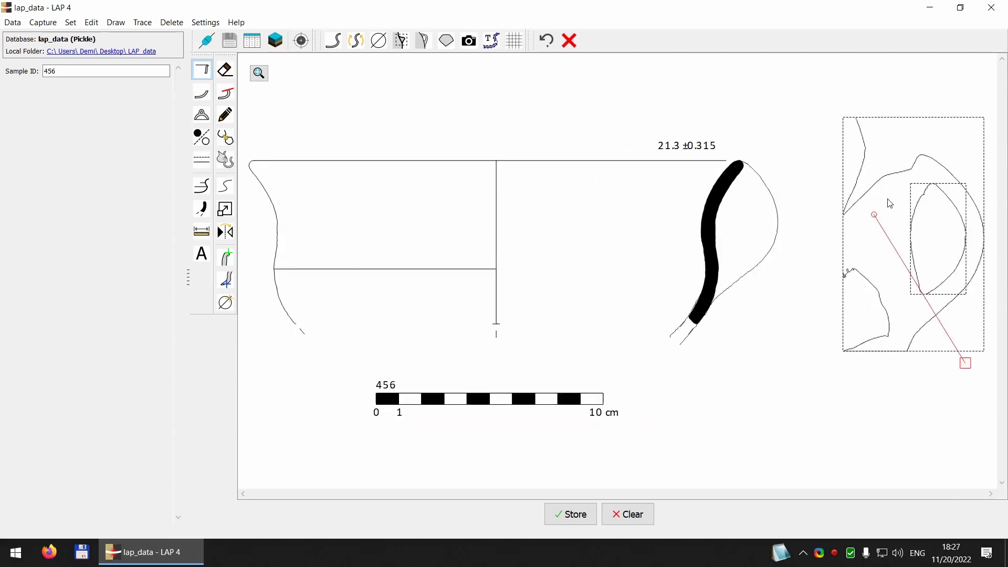
{"action": "left_click", "coordinate": [227, 95]}
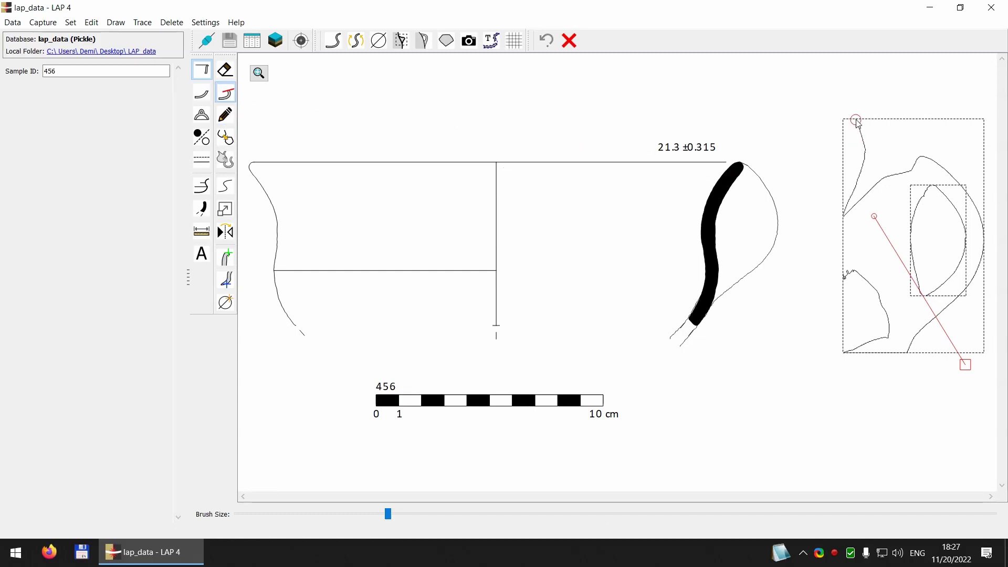
{"action": "mouse_move", "coordinate": [855, 124]}
{"action": "left_mouse_down"}
{"action": "mouse_move", "coordinate": [858, 181]}
{"action": "mouse_move", "coordinate": [845, 209]}
{"action": "mouse_move", "coordinate": [876, 178]}
{"action": "mouse_move", "coordinate": [907, 172]}
{"action": "left_mouse_up"}
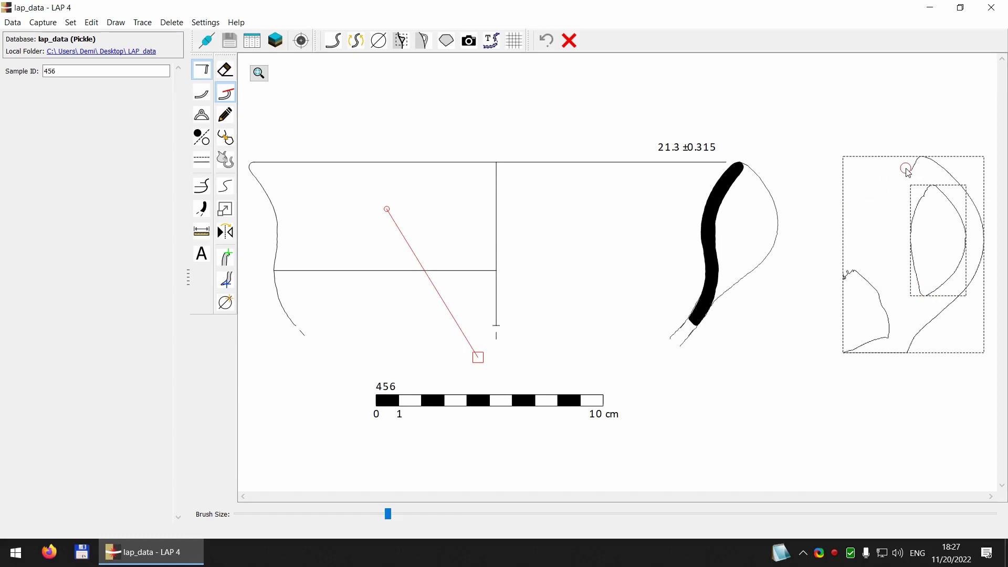
{"action": "mouse_move", "coordinate": [834, 263]}
{"action": "left_mouse_down"}
{"action": "mouse_move", "coordinate": [874, 288]}
{"action": "mouse_move", "coordinate": [887, 342]}
{"action": "mouse_move", "coordinate": [880, 333]}
{"action": "mouse_move", "coordinate": [846, 353]}
{"action": "left_mouse_up"}
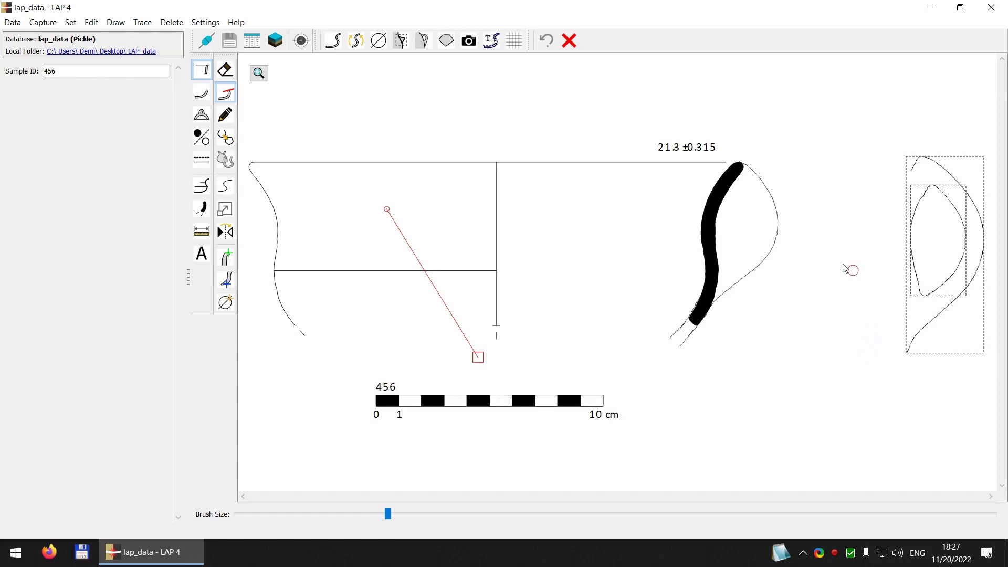
{"action": "right_click", "coordinate": [855, 252]}
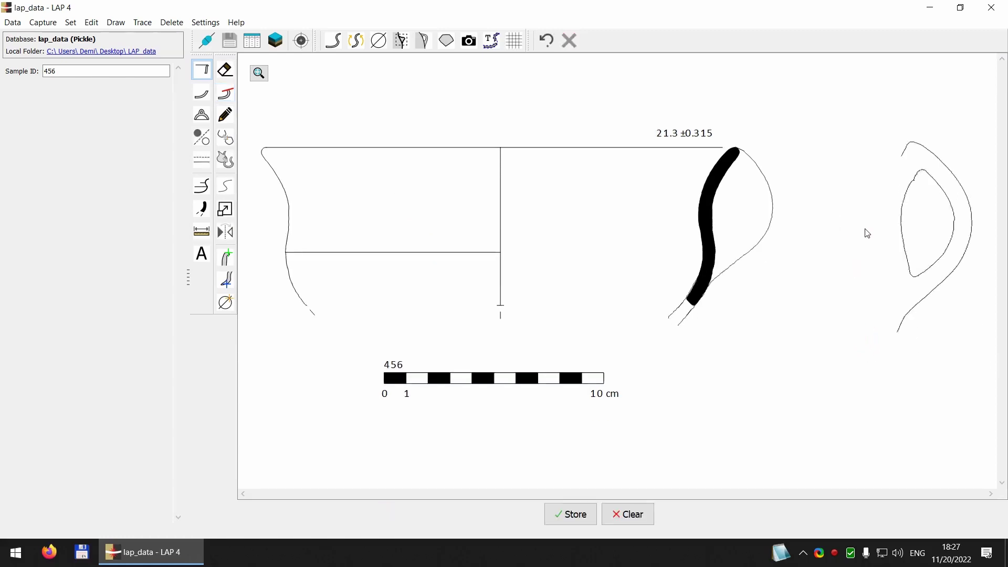
Step: Move the inner and outer handle contours onto the rim profile and adjust their rotation against the laser outline
{"action": "left_click", "coordinate": [975, 171]}
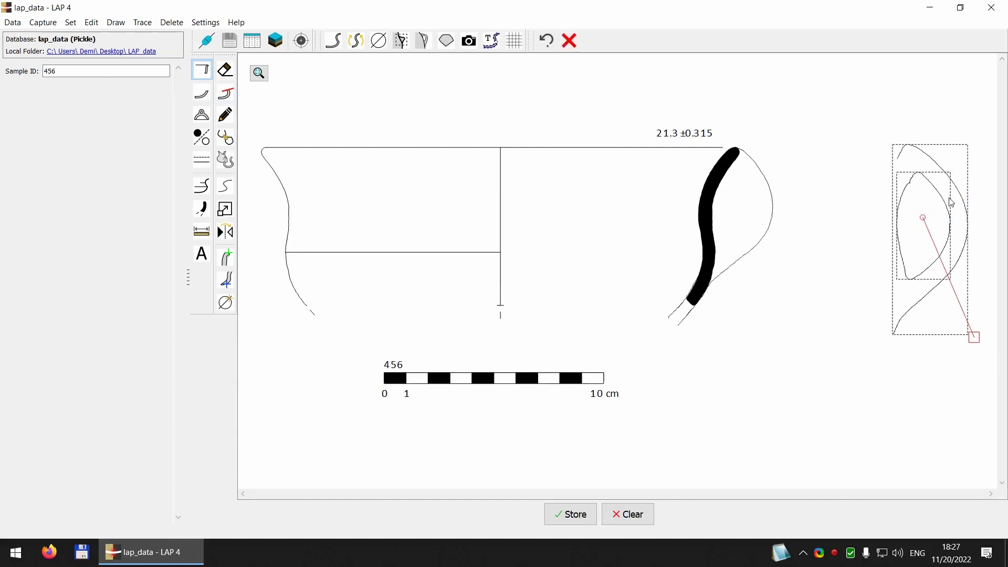
{"action": "left_click_drag", "start_coordinate": [957, 198], "coordinate": [778, 205]}
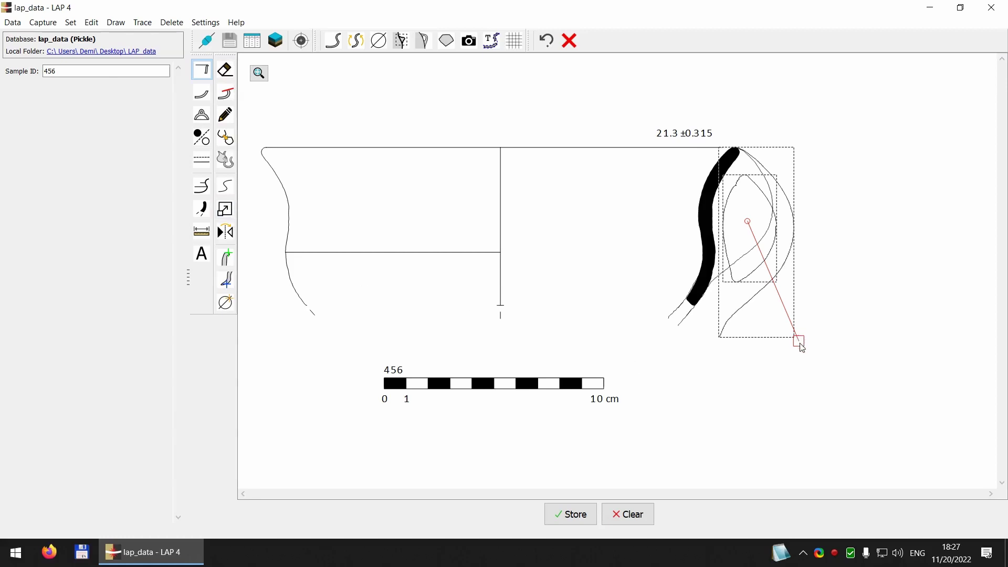
{"action": "left_click_drag", "start_coordinate": [802, 347], "coordinate": [797, 339]}
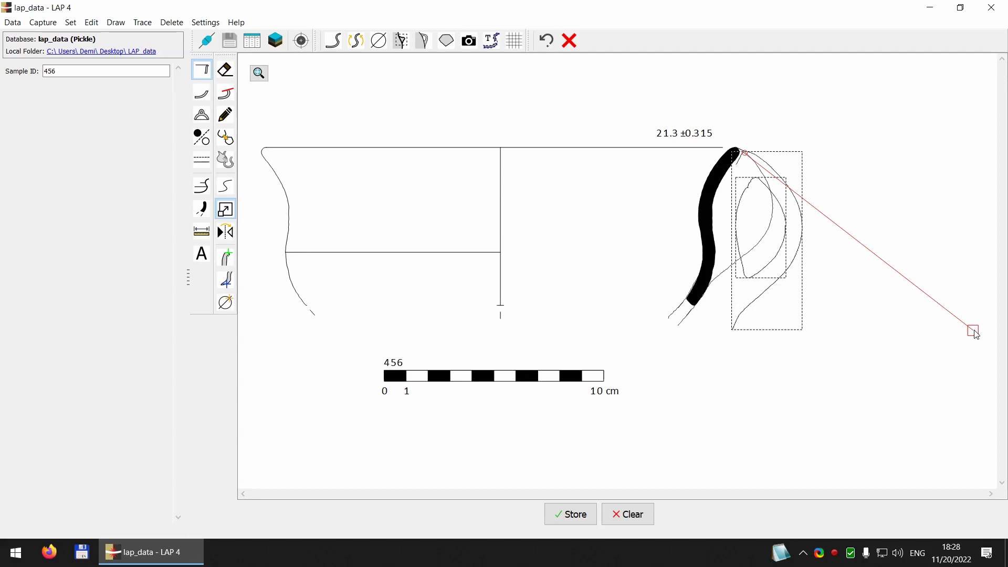
Step: Scale down the handle contours from the rim and nudge them until they match the laser outline of the handle
{"action": "mouse_move", "coordinate": [975, 334]}
{"action": "left_mouse_down"}
{"action": "mouse_move", "coordinate": [912, 304]}
{"action": "mouse_move", "coordinate": [923, 325]}
{"action": "mouse_move", "coordinate": [899, 313]}
{"action": "mouse_move", "coordinate": [904, 331]}
{"action": "mouse_move", "coordinate": [919, 329]}
{"action": "mouse_move", "coordinate": [878, 288]}
{"action": "mouse_move", "coordinate": [890, 281]}
{"action": "left_mouse_up"}
{"action": "mouse_move", "coordinate": [773, 184]}
{"action": "left_mouse_down"}
{"action": "mouse_move", "coordinate": [780, 187]}
{"action": "mouse_move", "coordinate": [765, 183]}
{"action": "left_mouse_up"}
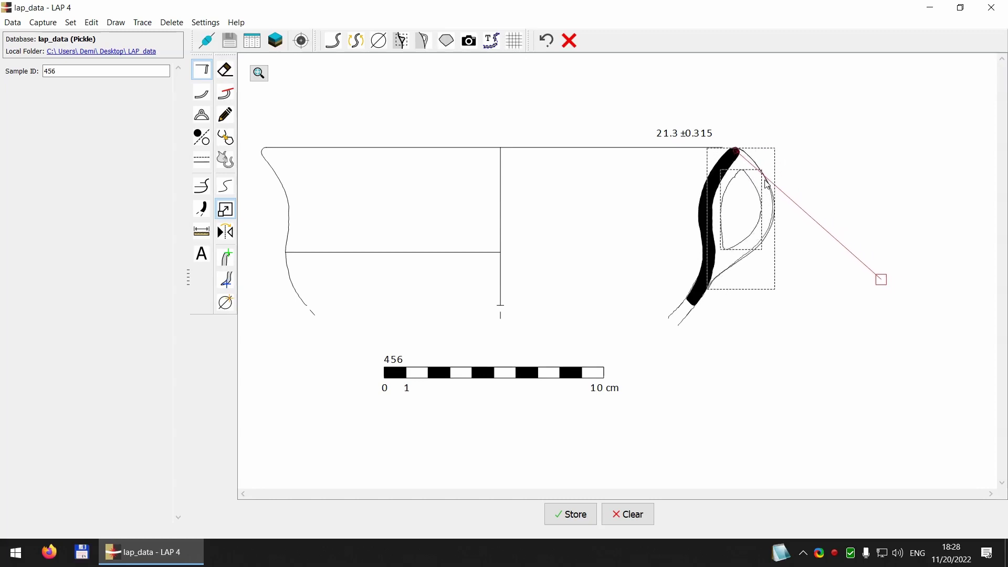
{"action": "mouse_move", "coordinate": [880, 283]}
{"action": "left_mouse_down"}
{"action": "mouse_move", "coordinate": [870, 287]}
{"action": "mouse_move", "coordinate": [892, 286]}
{"action": "left_mouse_up"}
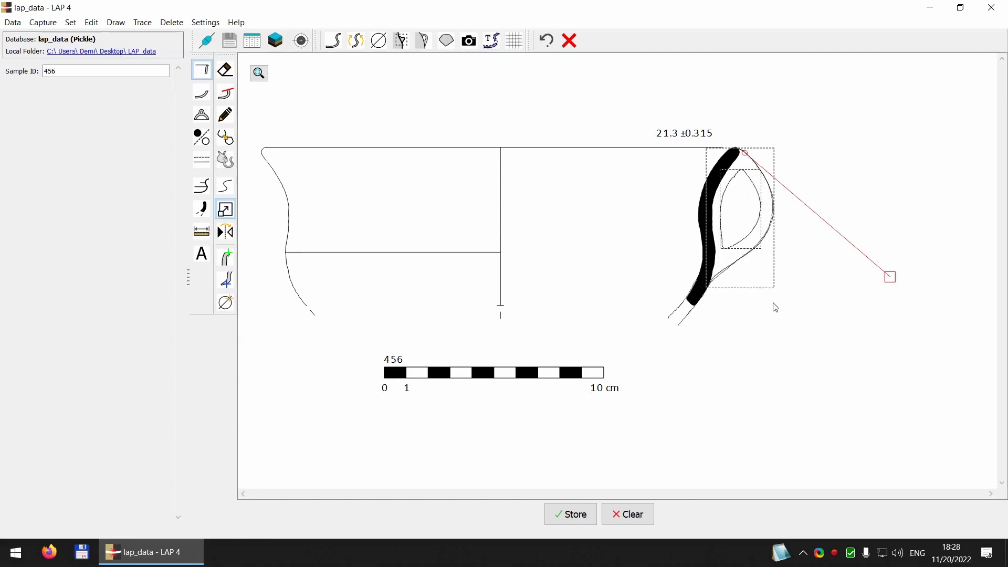
{"action": "left_click", "coordinate": [799, 246]}
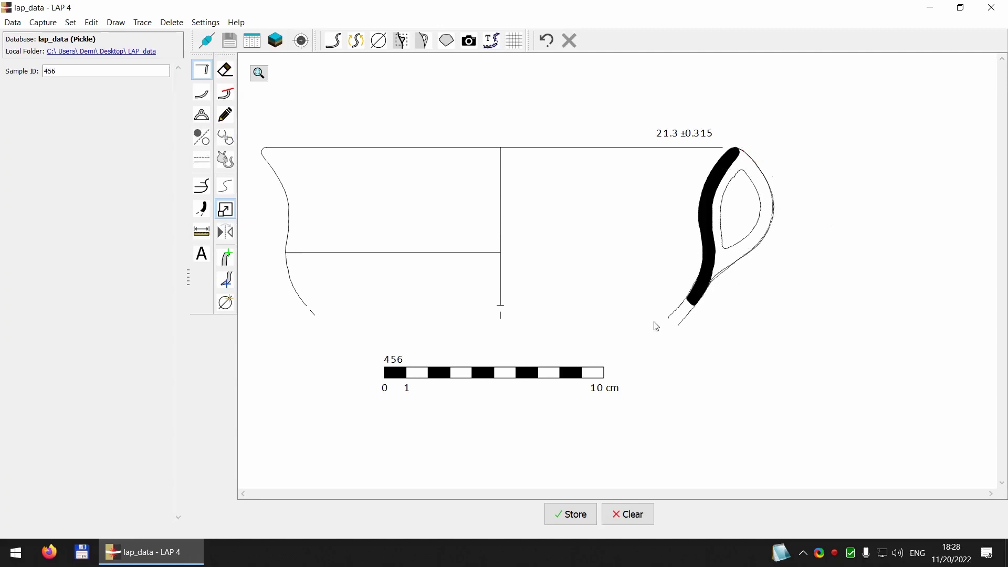
Step: Pull the laser guide outline away from the vessel profile and delete it
{"action": "left_click", "coordinate": [723, 279]}
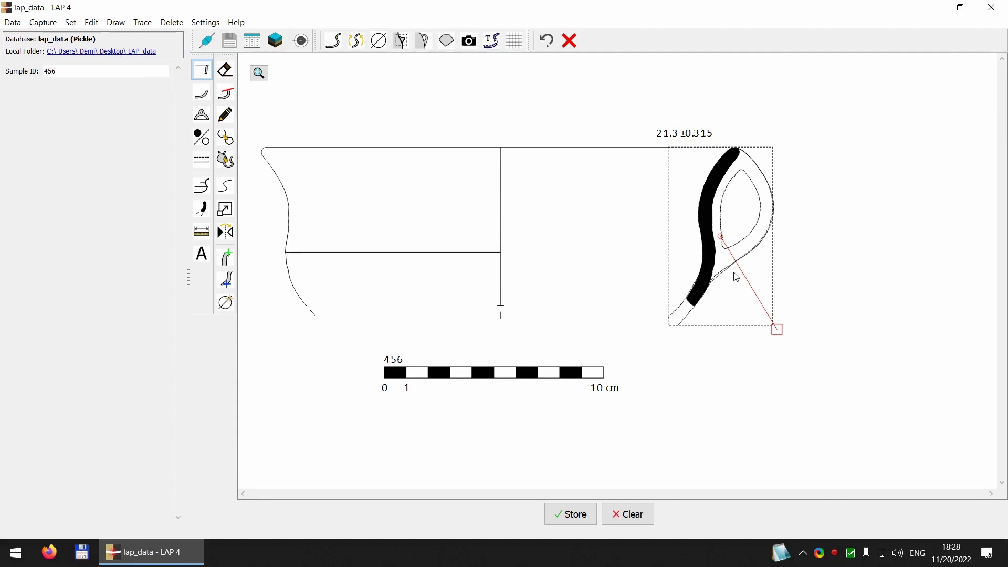
{"action": "left_click_drag", "start_coordinate": [722, 282], "coordinate": [839, 284]}
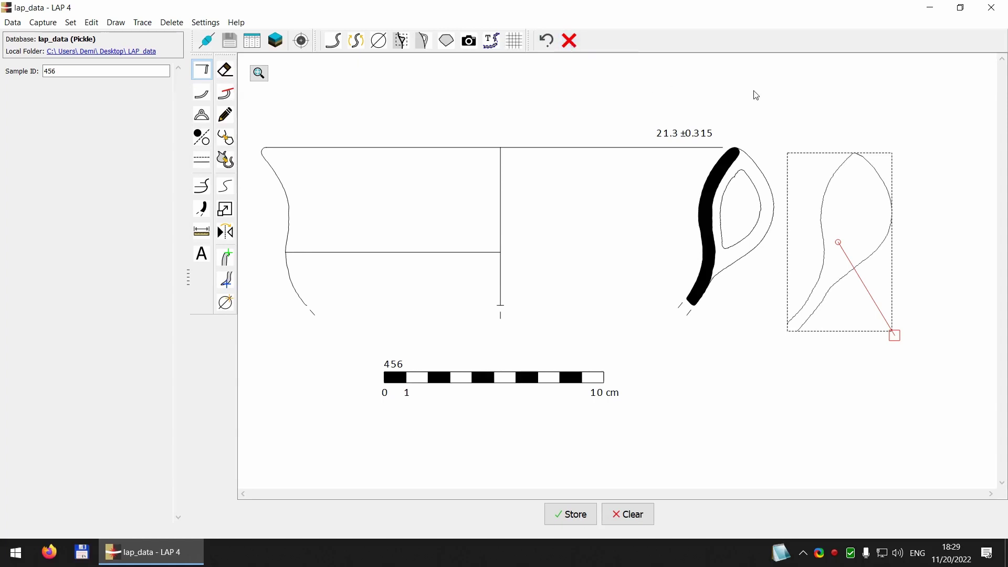
{"action": "key", "text": "Delete"}
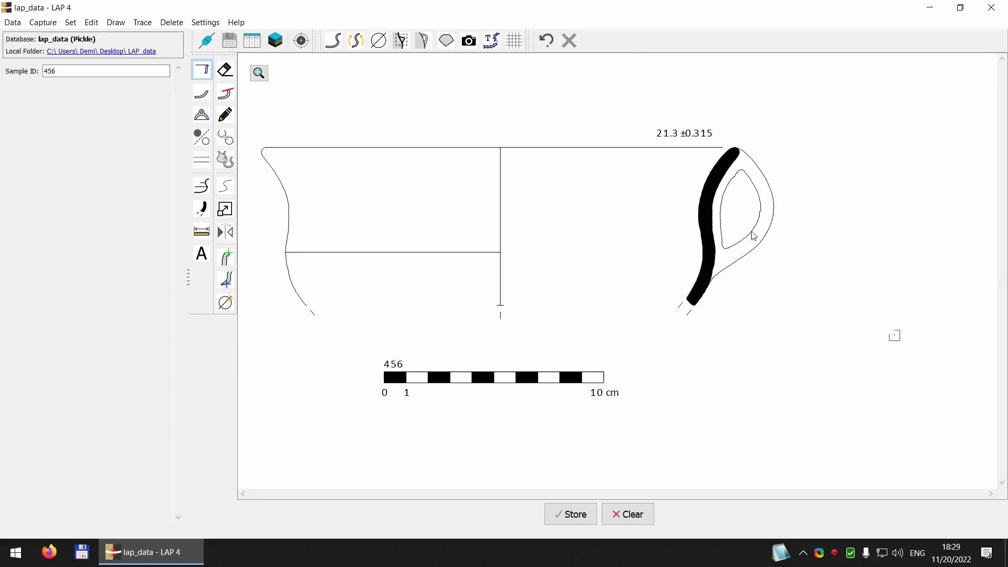
Step: Duplicate the inner and outer handle contours together as Detail elements
{"action": "scroll", "coordinate": [754, 231], "scroll_direction": "down", "scroll_amount": 2}
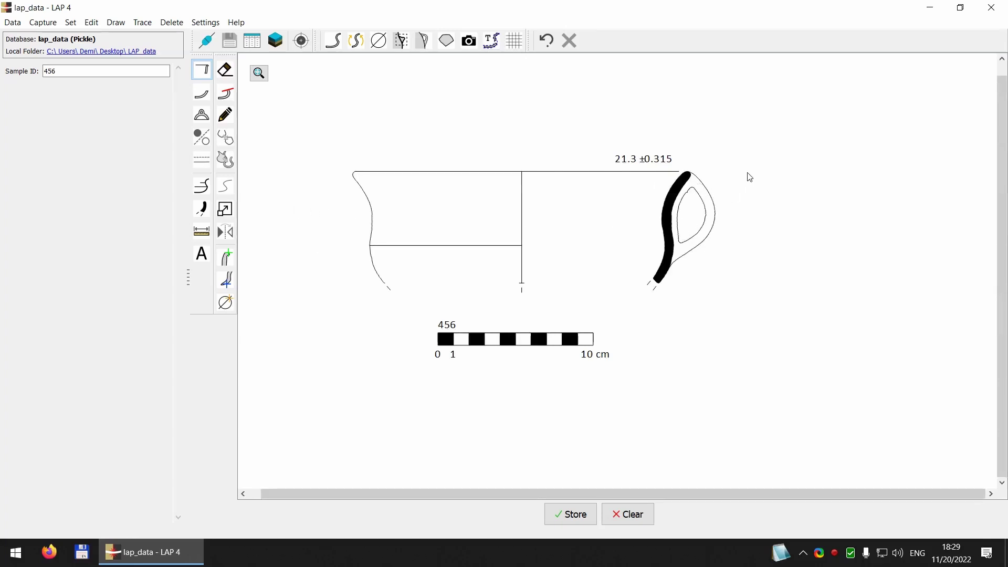
{"action": "left_click_drag", "start_coordinate": [748, 173], "coordinate": [699, 212]}
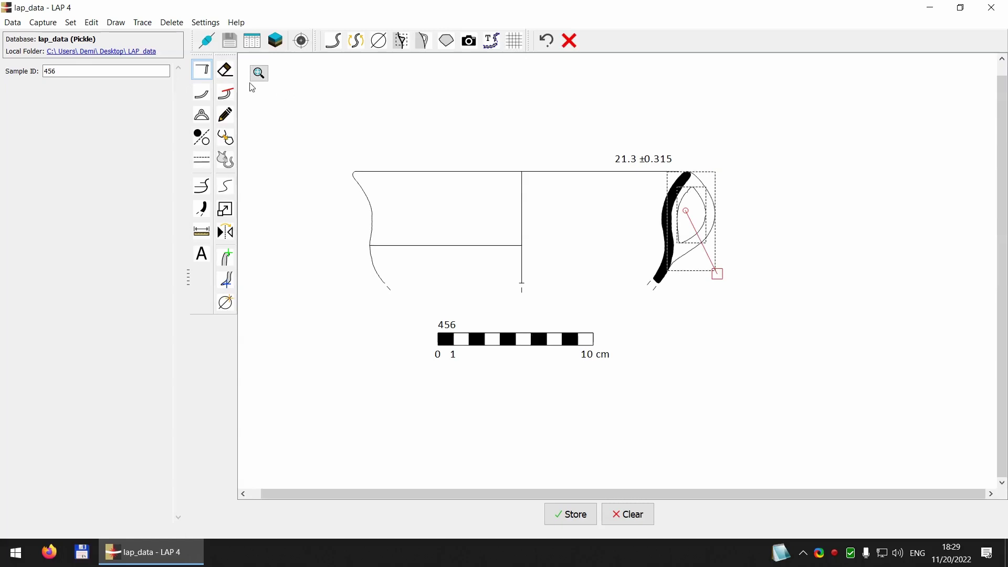
{"action": "left_click", "coordinate": [98, 25]}
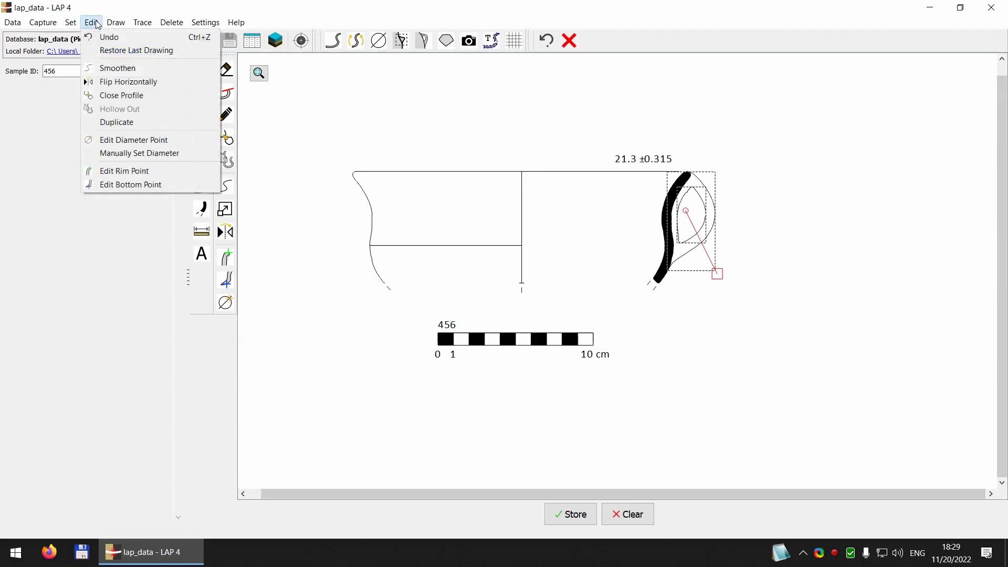
{"action": "left_click", "coordinate": [124, 127]}
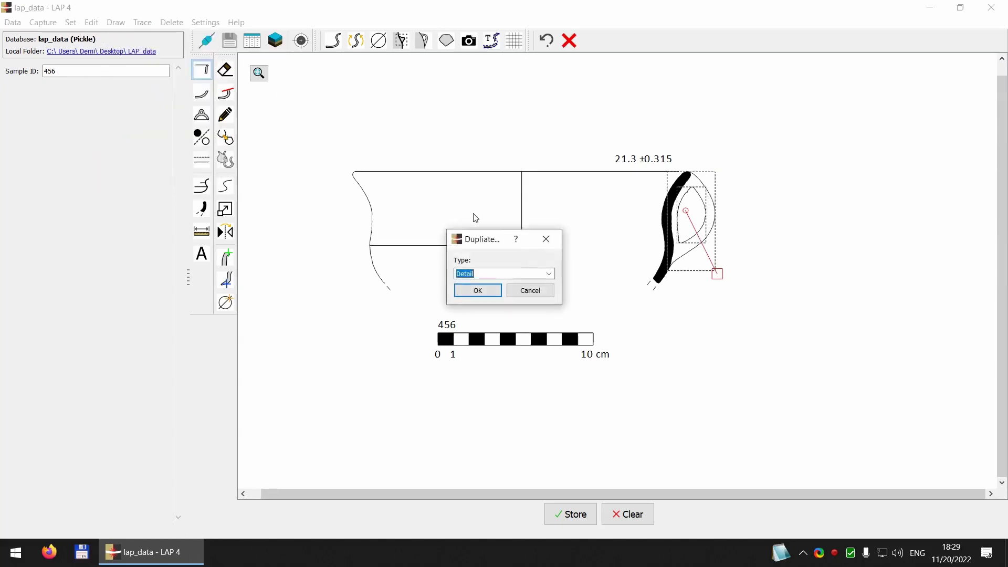
{"action": "left_click", "coordinate": [550, 274]}
{"action": "left_click", "coordinate": [551, 271]}
{"action": "left_click", "coordinate": [481, 288]}
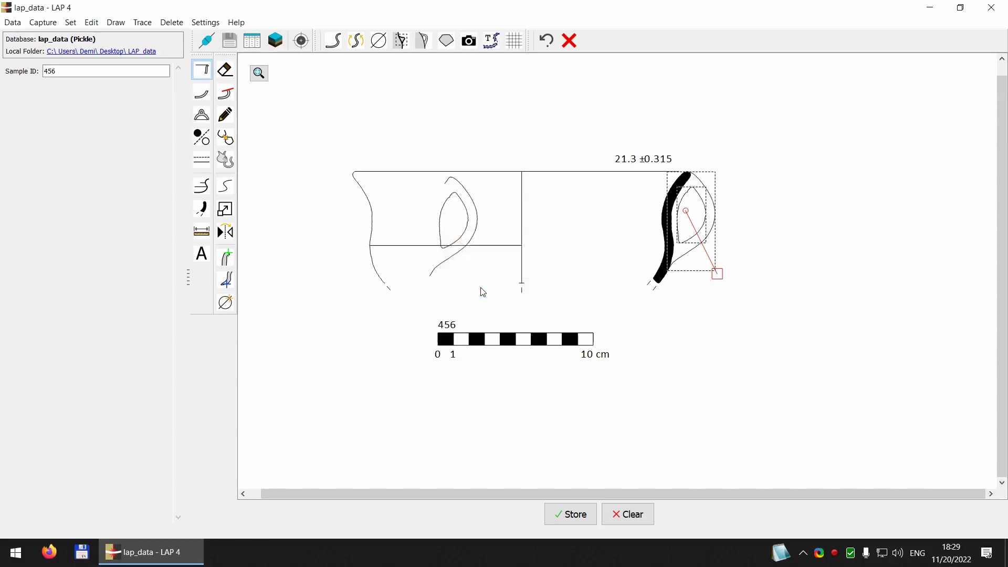
Step: Flip the duplicated handle contours horizontally and move them onto the outer side of the vessel's left profile
{"action": "left_click", "coordinate": [485, 189]}
{"action": "left_click_drag", "start_coordinate": [484, 197], "coordinate": [466, 210]}
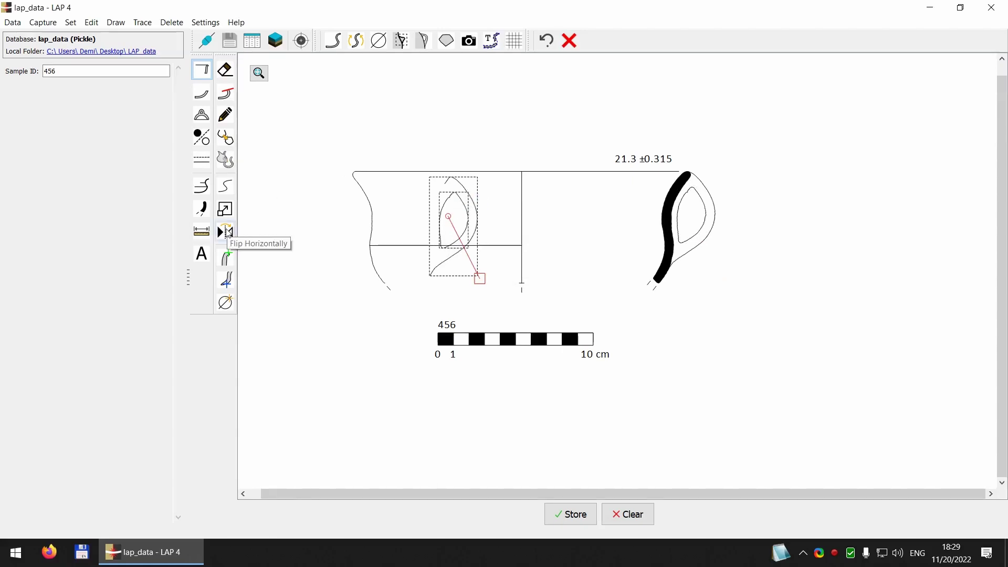
{"action": "left_click", "coordinate": [226, 232]}
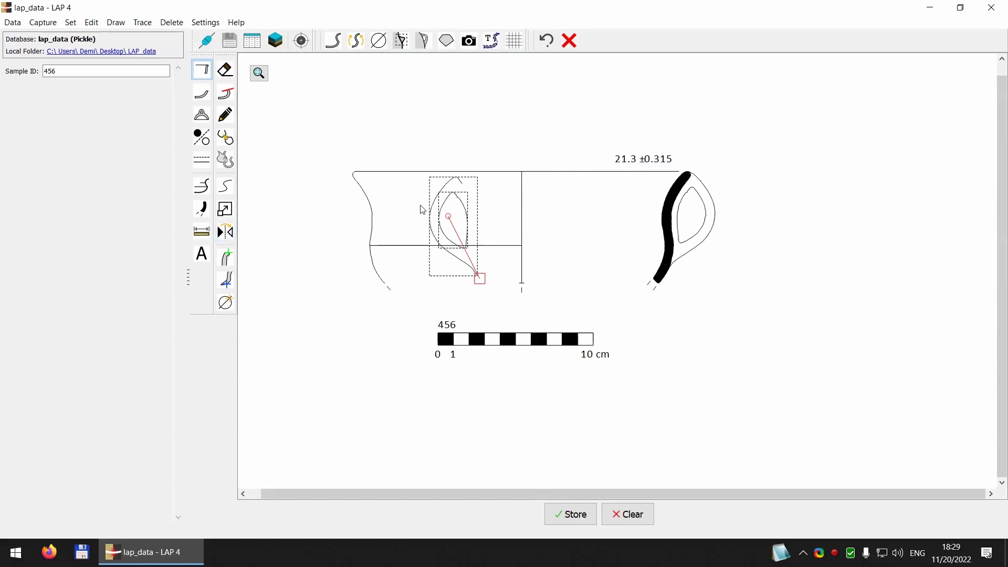
{"action": "left_click_drag", "start_coordinate": [436, 215], "coordinate": [334, 210]}
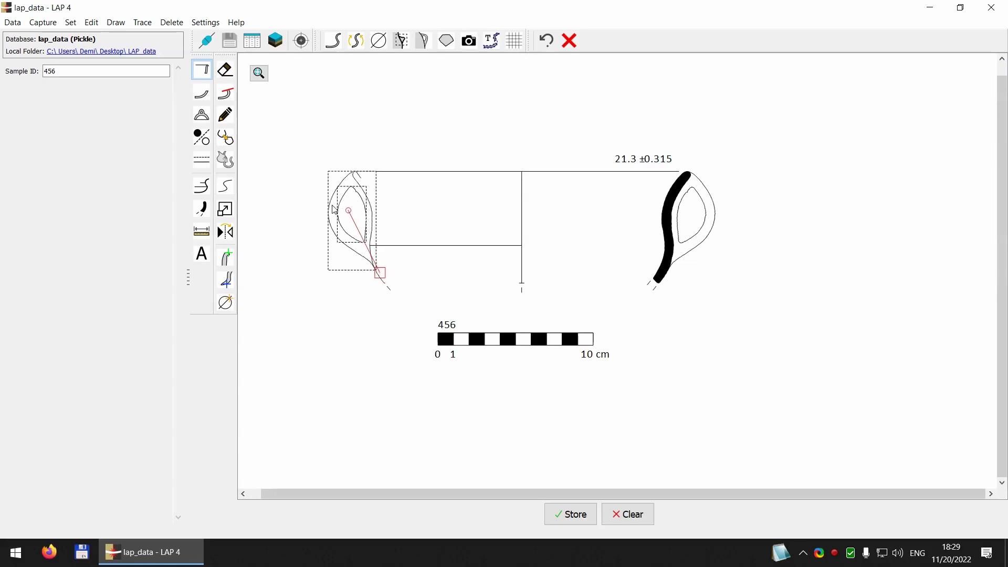
Step: Erase the end of the mirrored outer handle contour that crosses inside the left rim
{"action": "scroll", "coordinate": [344, 168], "scroll_direction": "up", "scroll_amount": 3}
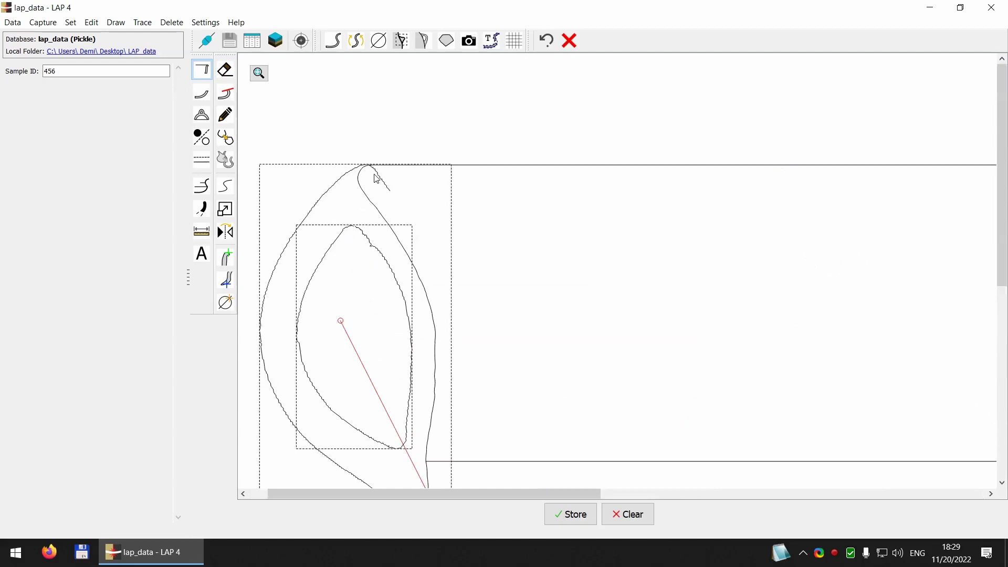
{"action": "left_click", "coordinate": [226, 93]}
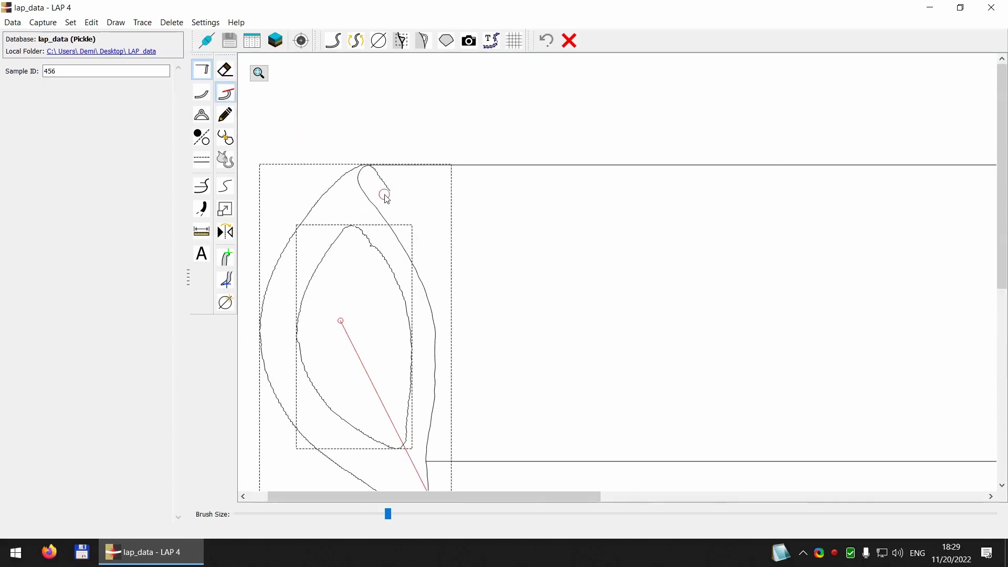
{"action": "mouse_move", "coordinate": [383, 196]}
{"action": "left_mouse_down"}
{"action": "mouse_move", "coordinate": [389, 189]}
{"action": "mouse_move", "coordinate": [373, 171]}
{"action": "left_mouse_up"}
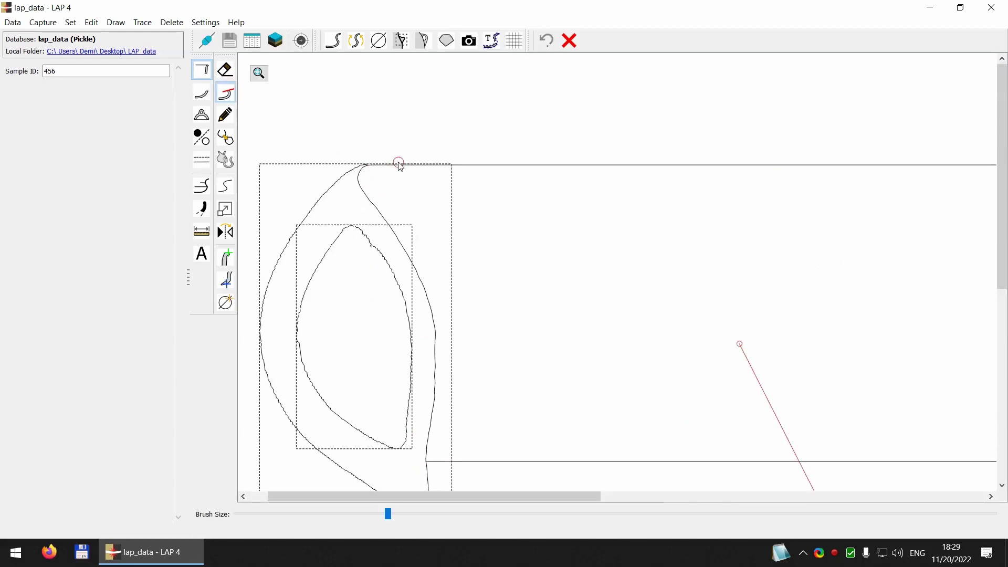
{"action": "scroll", "coordinate": [423, 231], "scroll_direction": "down", "scroll_amount": 3}
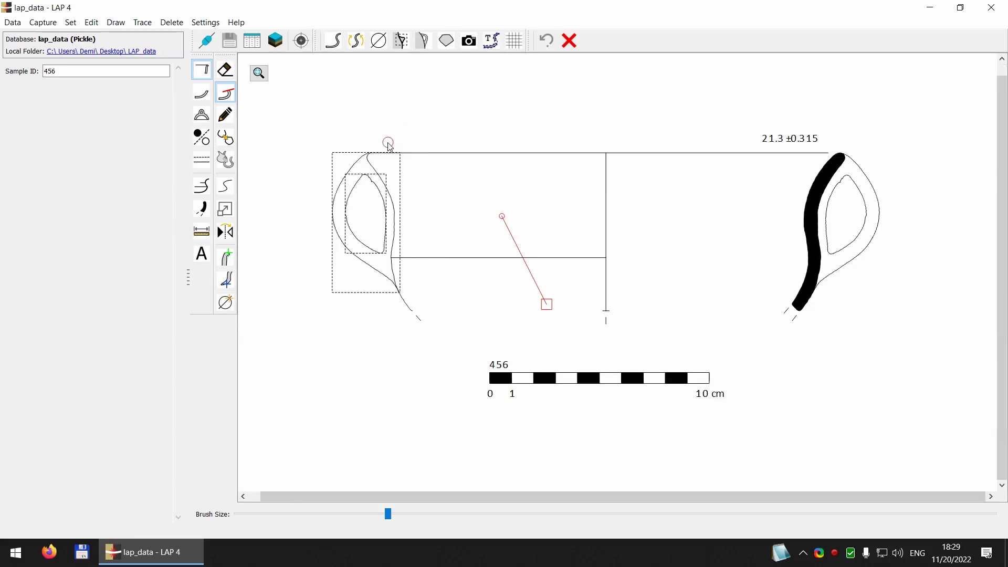
Step: Smooth the inner handle contours on both sides of the vessel
{"action": "left_click", "coordinate": [375, 166]}
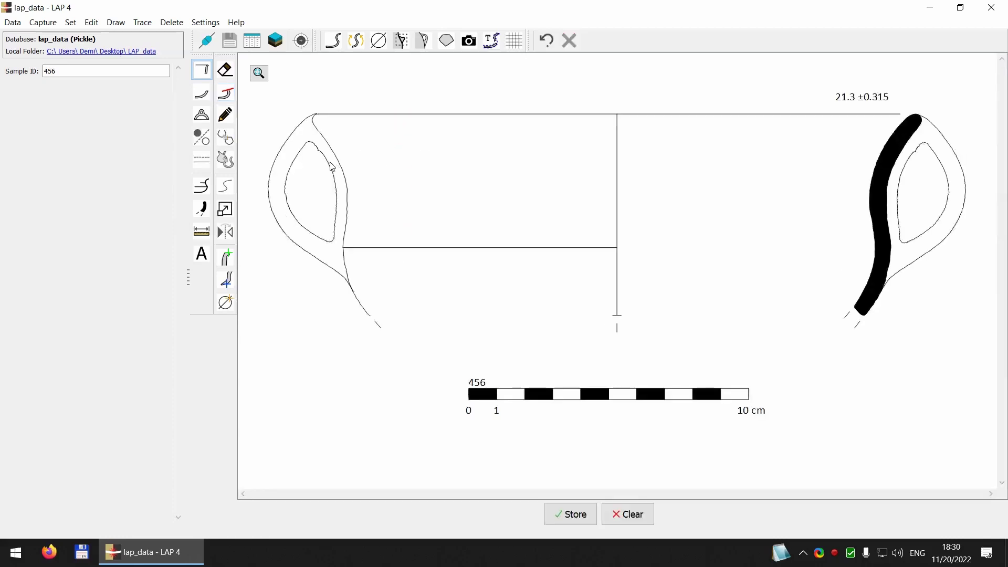
{"action": "scroll", "coordinate": [258, 173], "scroll_direction": "up", "scroll_amount": 3}
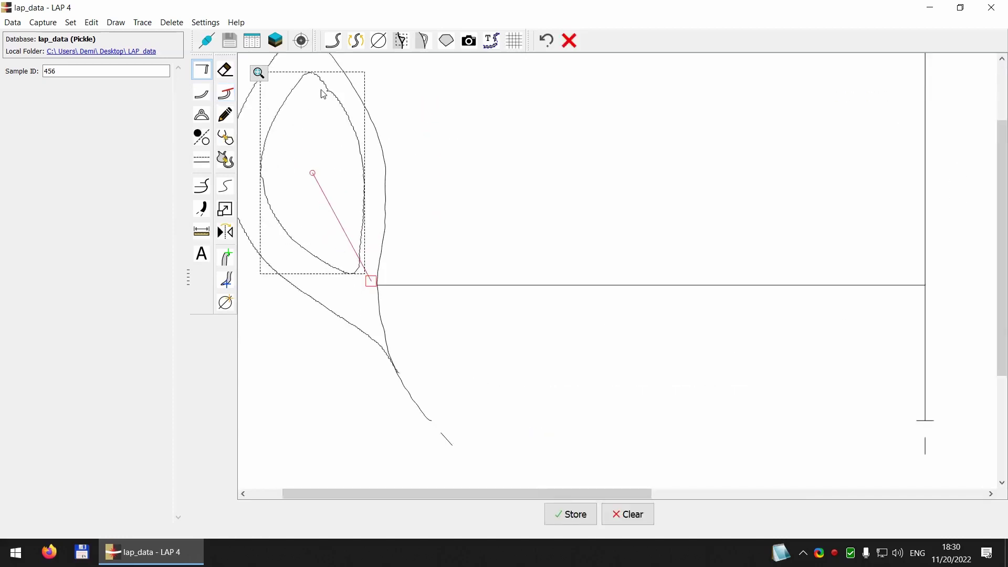
{"action": "left_click", "coordinate": [226, 186]}
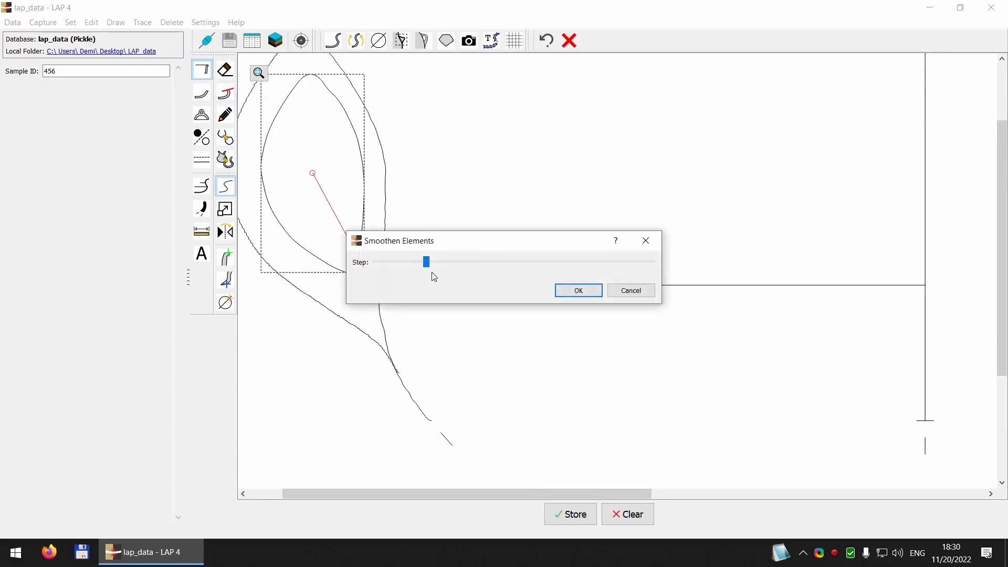
{"action": "left_click", "coordinate": [577, 290]}
{"action": "scroll", "coordinate": [324, 248], "scroll_direction": "down", "scroll_amount": 4}
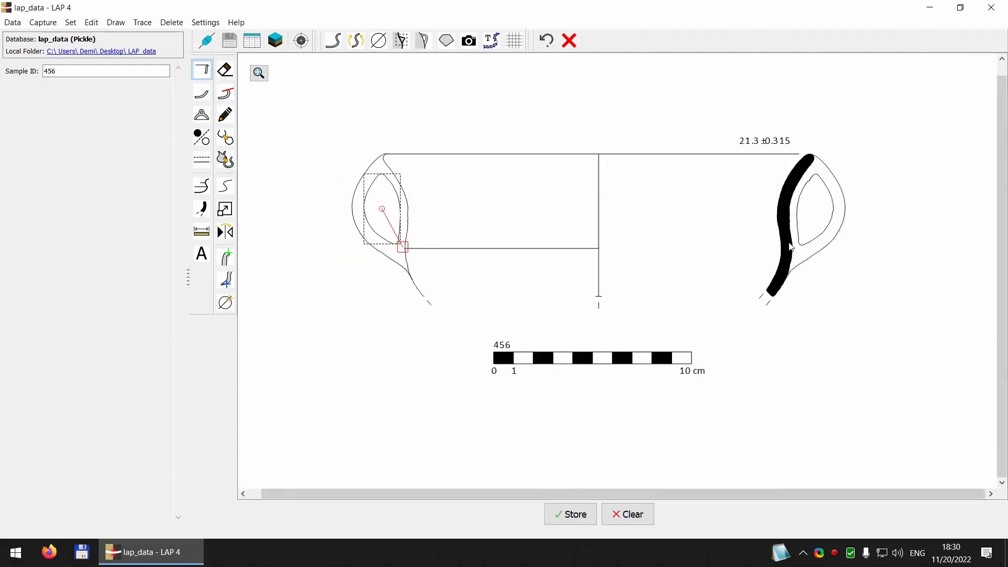
{"action": "left_click", "coordinate": [817, 181]}
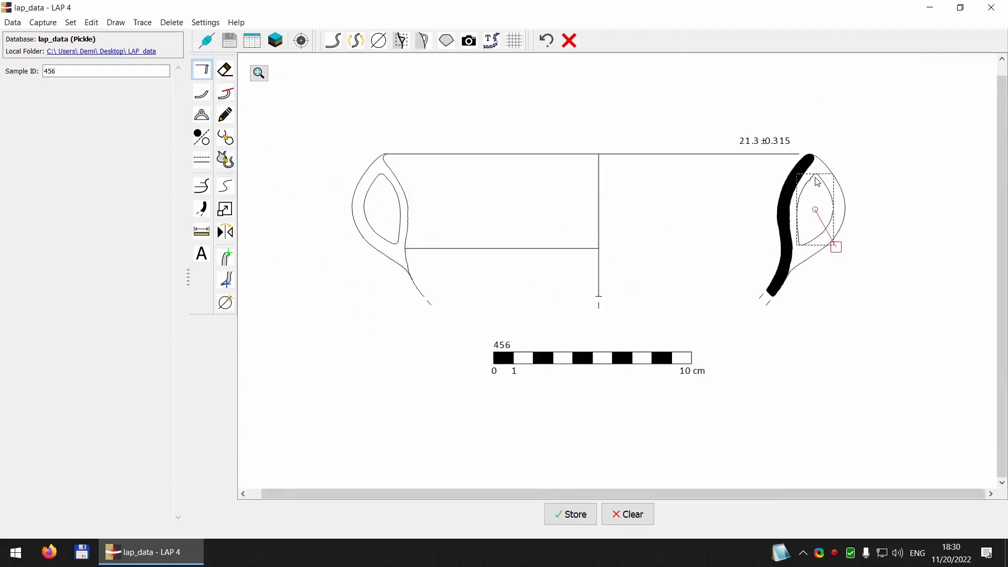
{"action": "left_click", "coordinate": [226, 187]}
{"action": "left_click", "coordinate": [574, 290]}
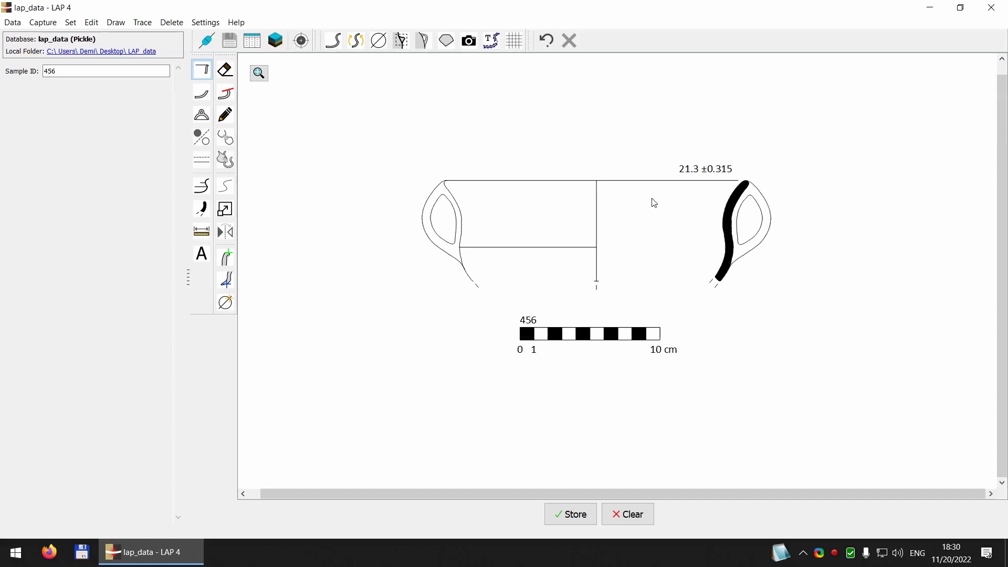
Step: Capture the laser profile of the sherd with its handle cross-section into the drawing
{"action": "scroll", "coordinate": [799, 237], "scroll_direction": "up", "scroll_amount": 1}
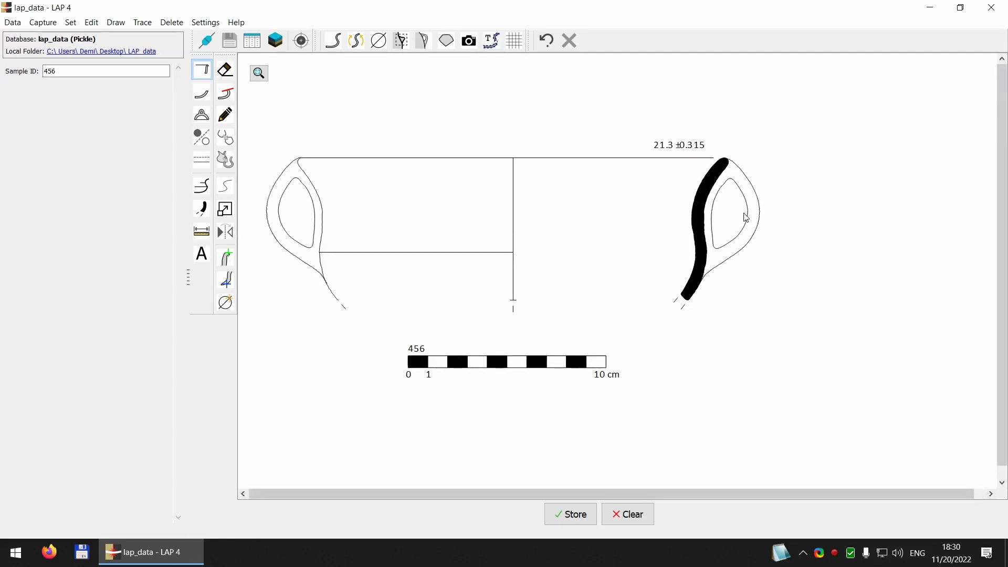
{"action": "left_click", "coordinate": [400, 47]}
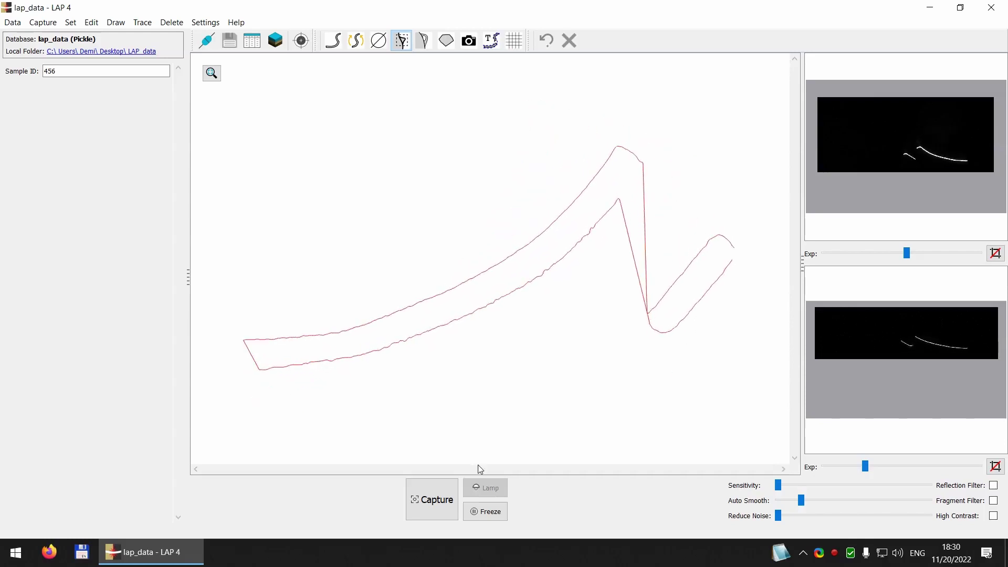
{"action": "left_click", "coordinate": [433, 505]}
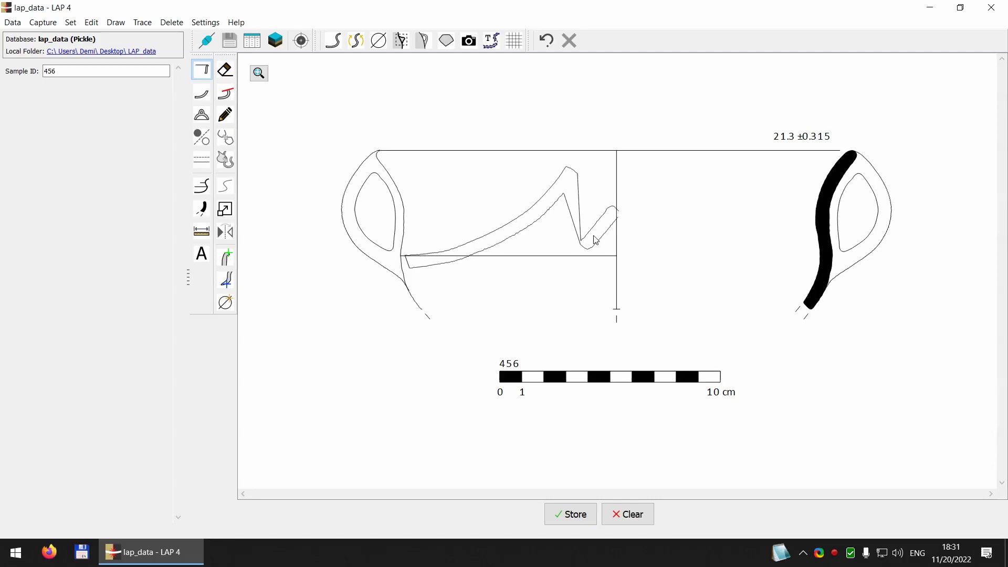
Step: Move the captured profile above the vessel drawing and erase the sherd wall, keeping only the handle's cross-section
{"action": "left_click", "coordinate": [596, 240]}
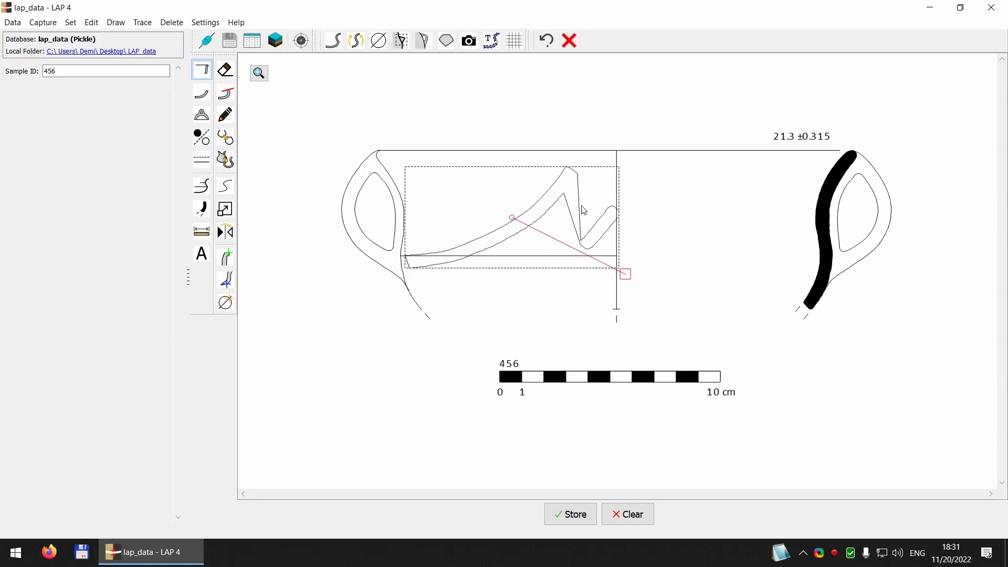
{"action": "mouse_move", "coordinate": [584, 210]}
{"action": "left_mouse_down"}
{"action": "mouse_move", "coordinate": [578, 126]}
{"action": "mouse_move", "coordinate": [659, 74]}
{"action": "mouse_move", "coordinate": [660, 115]}
{"action": "mouse_move", "coordinate": [662, 101]}
{"action": "left_mouse_up"}
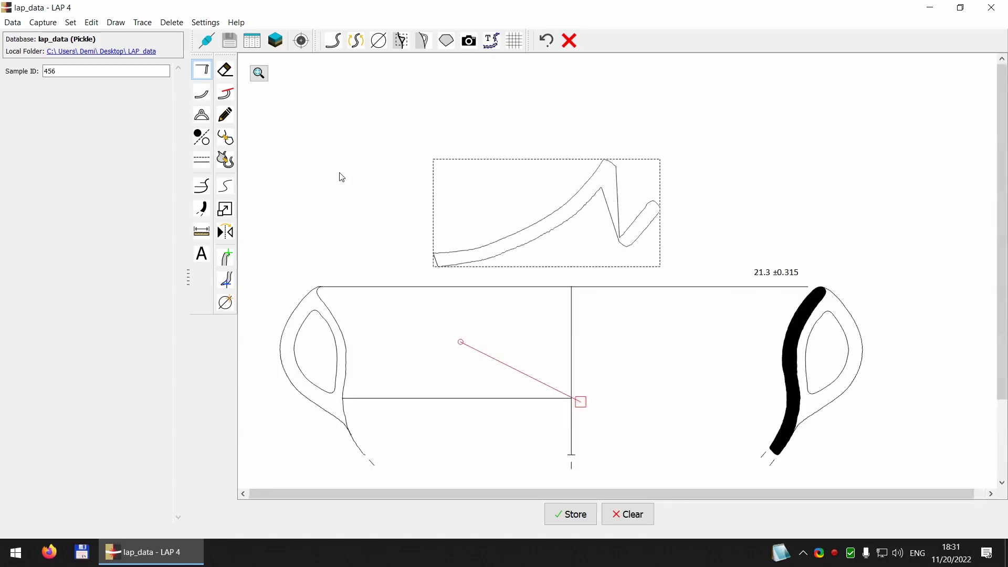
{"action": "left_click", "coordinate": [226, 94]}
{"action": "mouse_move", "coordinate": [432, 263]}
{"action": "left_mouse_down"}
{"action": "mouse_move", "coordinate": [448, 248]}
{"action": "mouse_move", "coordinate": [500, 240]}
{"action": "mouse_move", "coordinate": [461, 254]}
{"action": "mouse_move", "coordinate": [490, 260]}
{"action": "mouse_move", "coordinate": [562, 229]}
{"action": "mouse_move", "coordinate": [604, 191]}
{"action": "mouse_move", "coordinate": [616, 244]}
{"action": "mouse_move", "coordinate": [605, 158]}
{"action": "mouse_move", "coordinate": [565, 207]}
{"action": "mouse_move", "coordinate": [487, 241]}
{"action": "mouse_move", "coordinate": [591, 207]}
{"action": "mouse_move", "coordinate": [610, 164]}
{"action": "mouse_move", "coordinate": [646, 214]}
{"action": "left_mouse_up"}
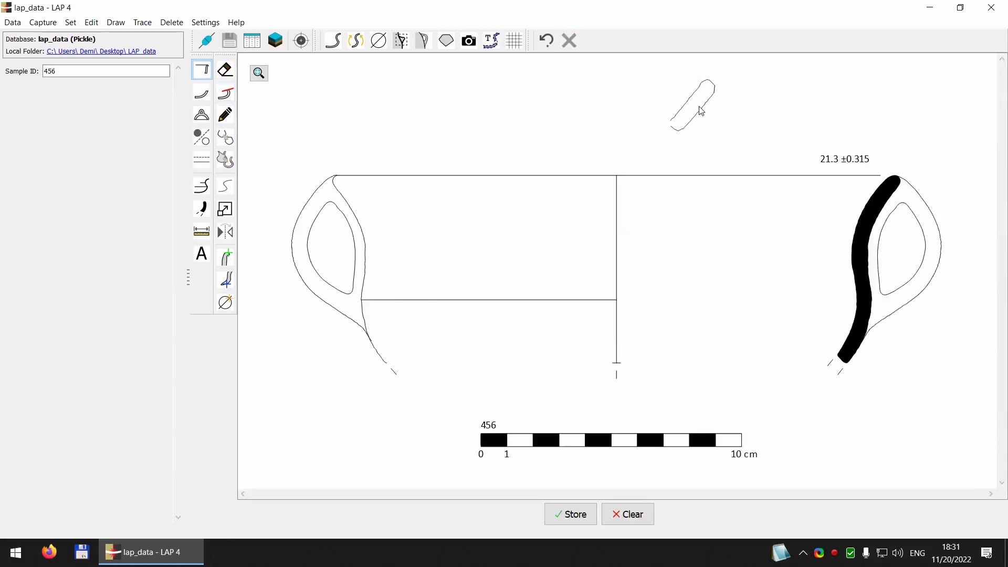
Step: Rotate the handle cross-section to horizontal and place it beside the right-hand handle at mid-height
{"action": "left_click", "coordinate": [703, 105]}
{"action": "mouse_move", "coordinate": [720, 136]}
{"action": "left_mouse_down"}
{"action": "mouse_move", "coordinate": [674, 151]}
{"action": "mouse_move", "coordinate": [701, 148]}
{"action": "mouse_move", "coordinate": [723, 82]}
{"action": "mouse_move", "coordinate": [702, 71]}
{"action": "mouse_move", "coordinate": [977, 232]}
{"action": "mouse_move", "coordinate": [945, 232]}
{"action": "mouse_move", "coordinate": [952, 198]}
{"action": "left_mouse_up"}
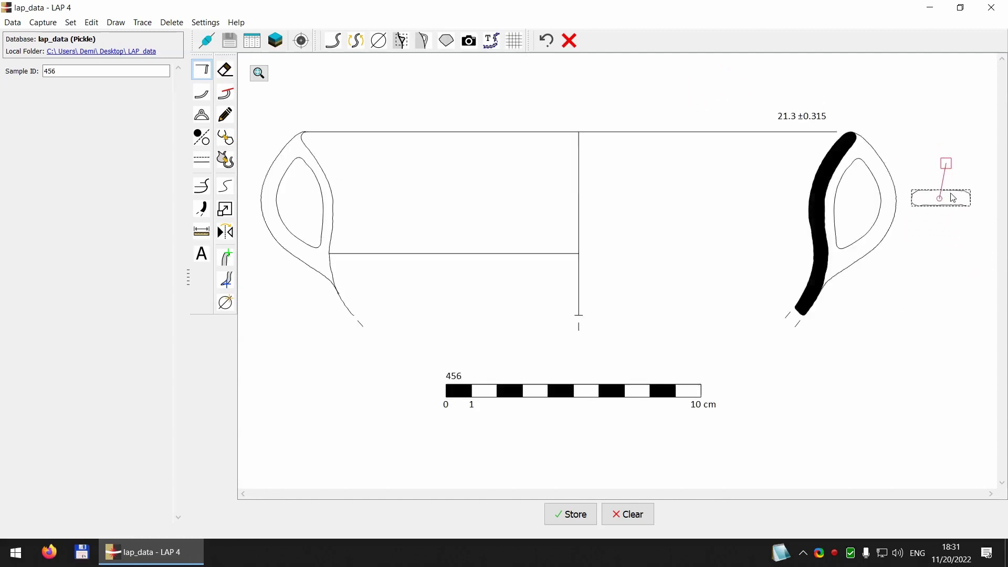
{"action": "left_click", "coordinate": [969, 217]}
Step: Close the handle cross-section's open outline and smooth it with a slightly reduced smoothing step
{"action": "scroll", "coordinate": [982, 199], "scroll_direction": "up", "scroll_amount": 2}
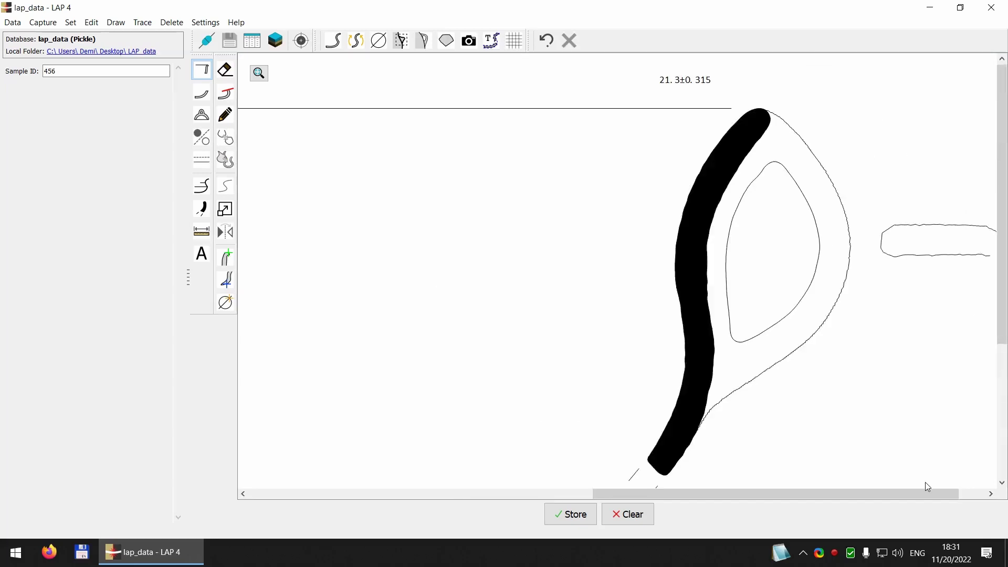
{"action": "left_click_drag", "start_coordinate": [798, 392], "coordinate": [742, 383]}
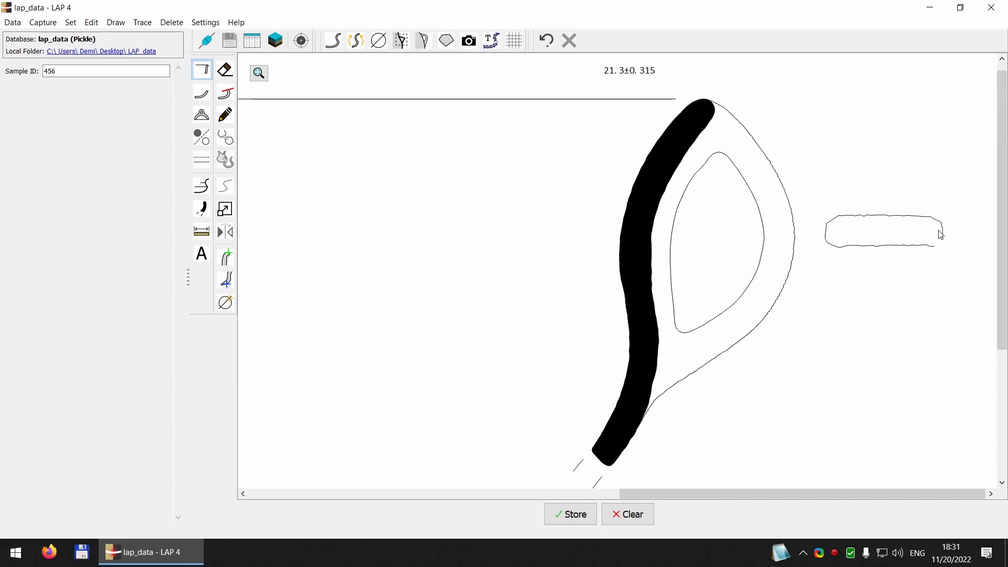
{"action": "left_click", "coordinate": [852, 222]}
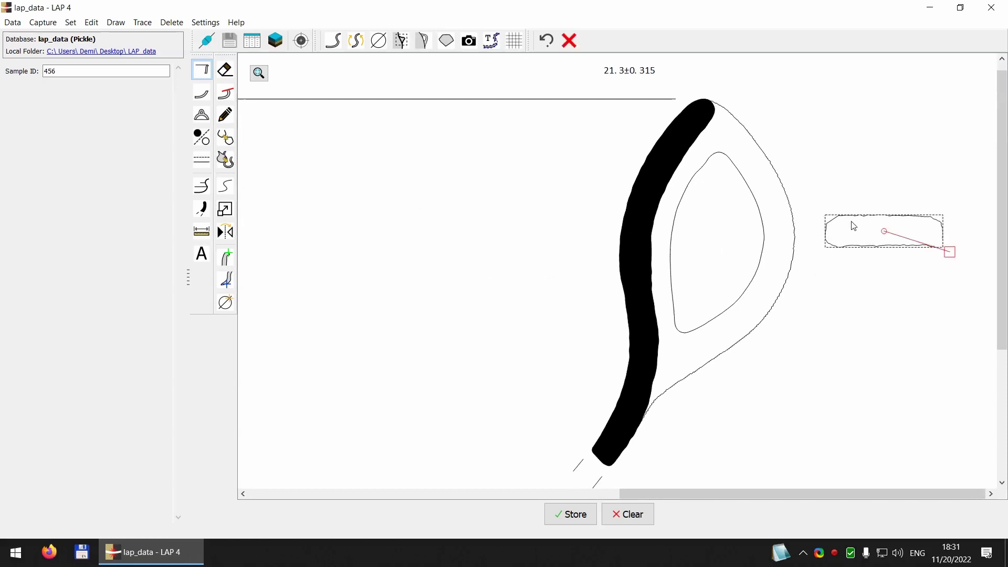
{"action": "left_click", "coordinate": [233, 143]}
{"action": "left_click", "coordinate": [227, 187]}
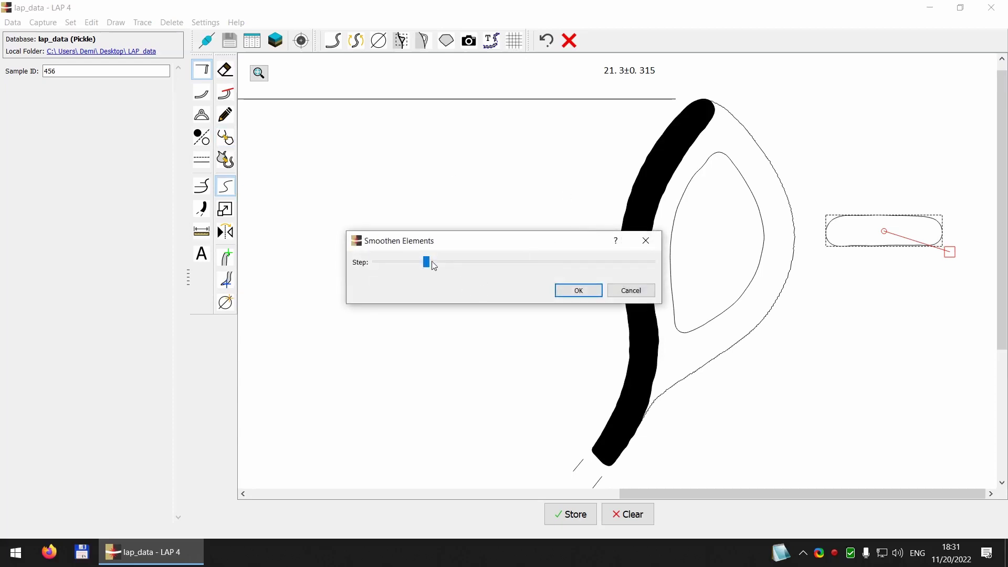
{"action": "left_click_drag", "start_coordinate": [433, 264], "coordinate": [411, 260]}
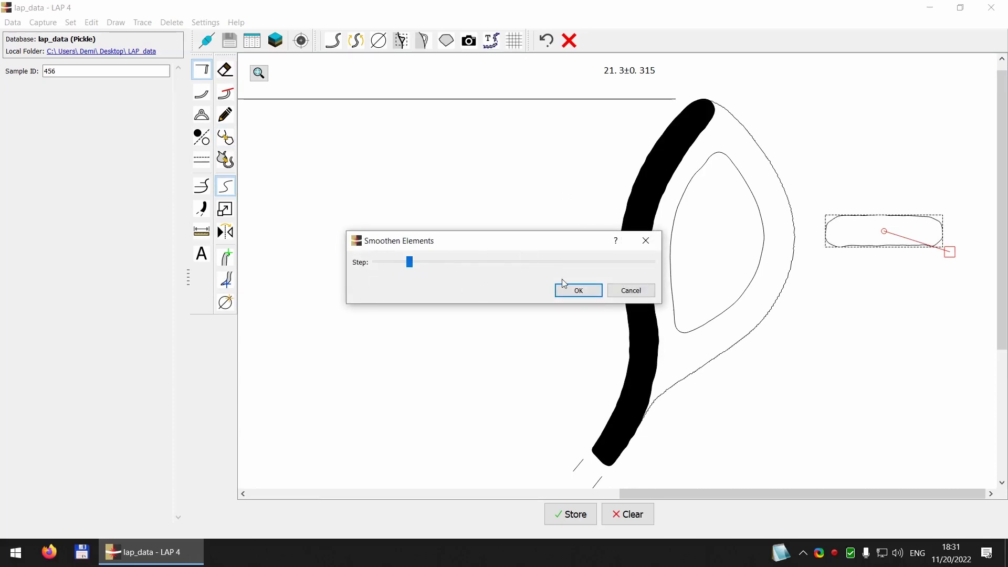
{"action": "left_click", "coordinate": [577, 289]}
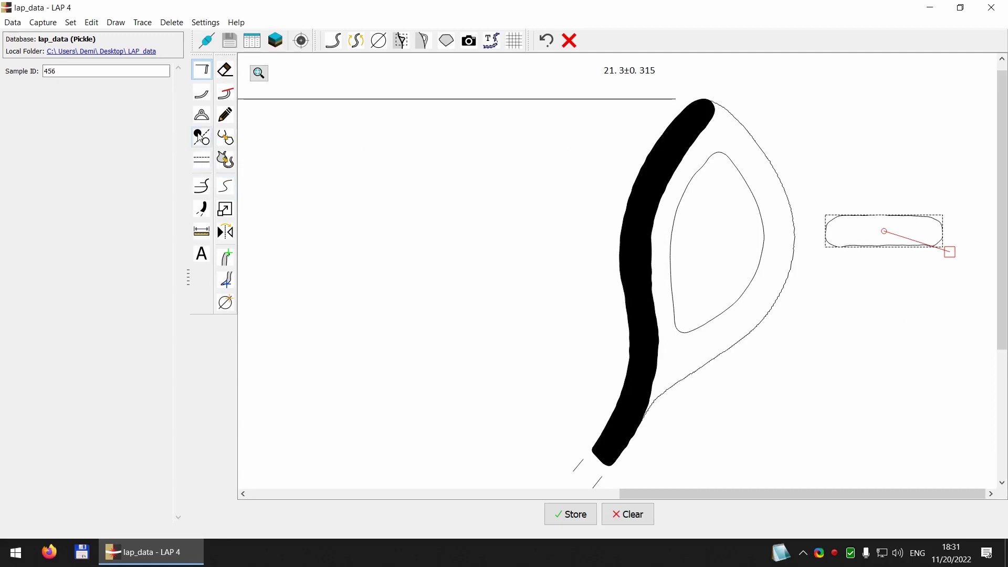
Step: Fill the handle cross-section solid black, spaced slightly farther from the handle, and store the drawing
{"action": "left_click", "coordinate": [200, 139]}
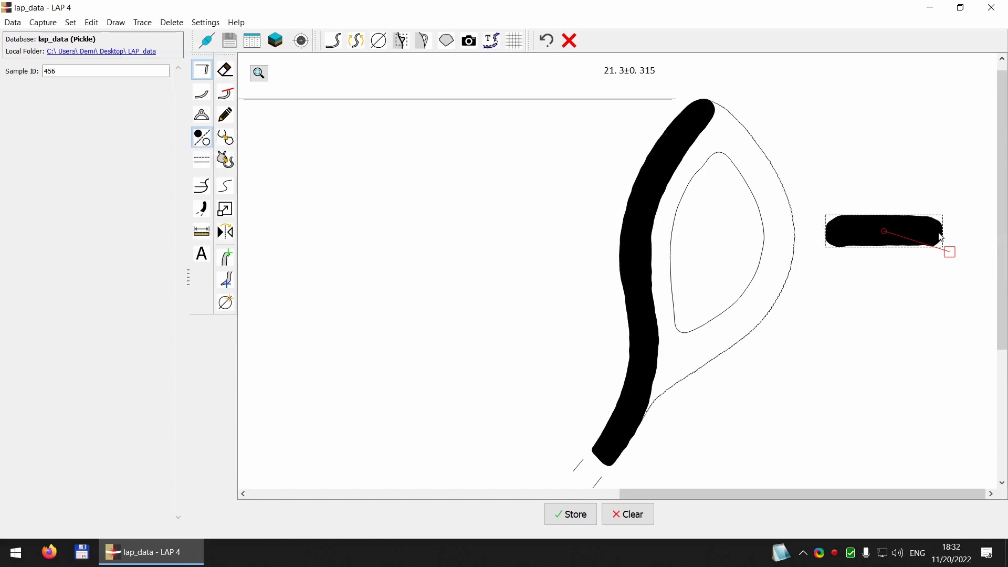
{"action": "mouse_move", "coordinate": [861, 235]}
{"action": "left_mouse_down"}
{"action": "mouse_move", "coordinate": [857, 253]}
{"action": "mouse_move", "coordinate": [875, 245]}
{"action": "left_mouse_up"}
{"action": "left_click", "coordinate": [871, 297]}
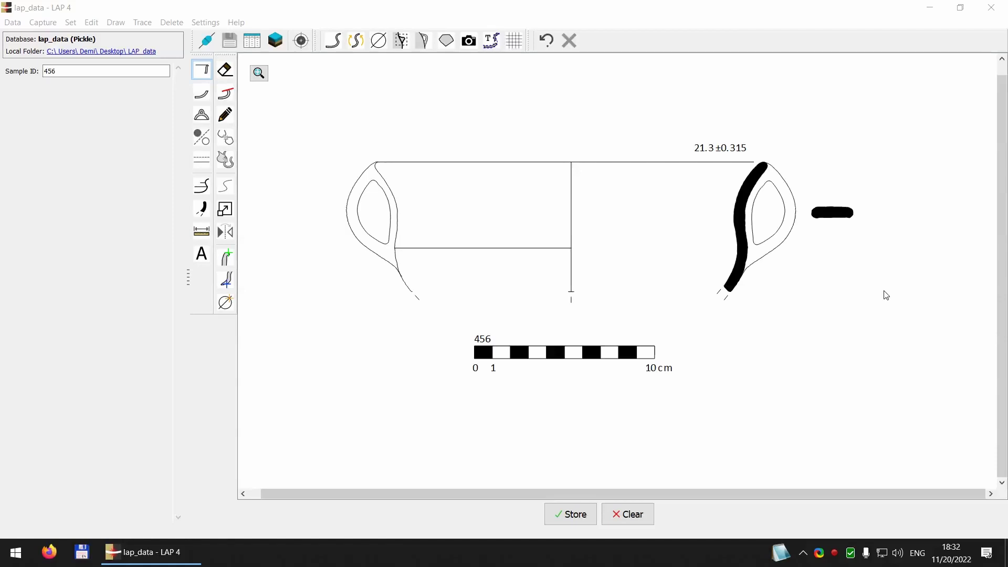
{"action": "left_click", "coordinate": [570, 515]}
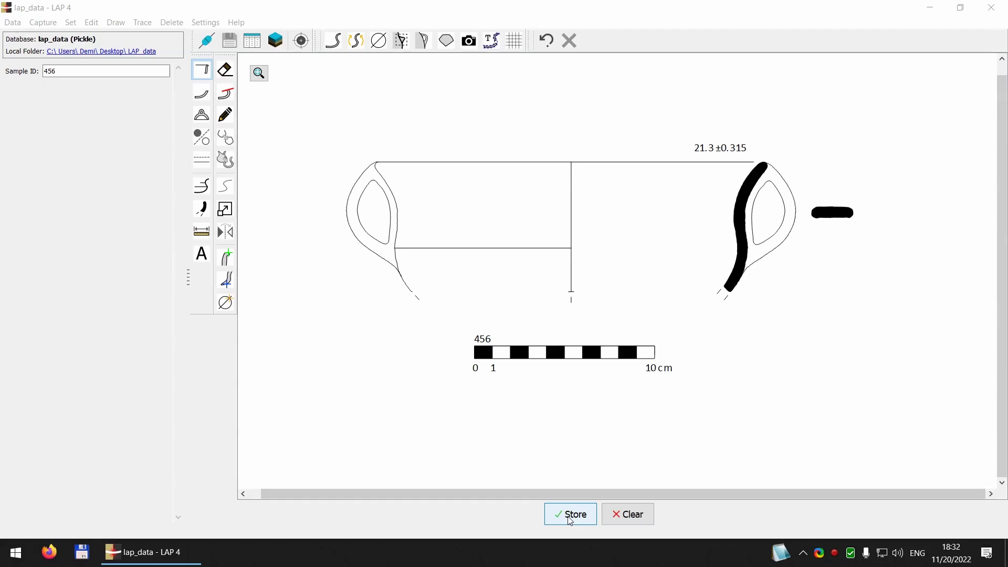